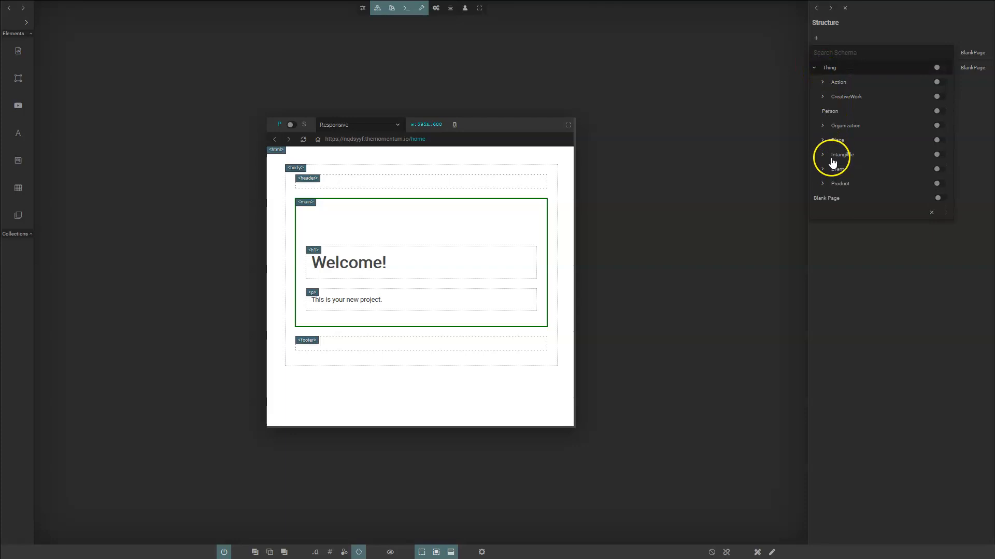
- Add a new collection based on the BlogPosting schema
left_click(838, 53)
type("blogposting")
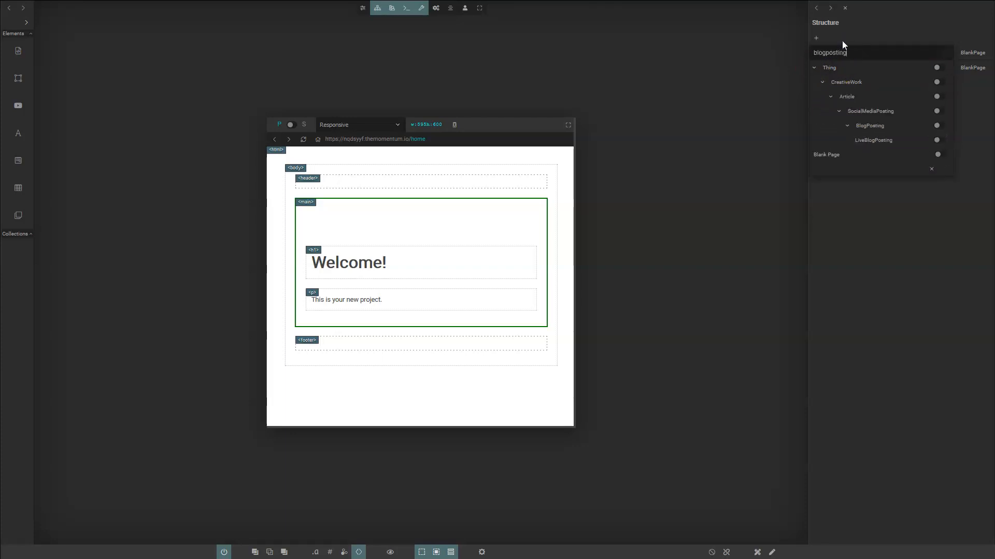
left_click(937, 126)
left_click(946, 169)
left_click(946, 82)
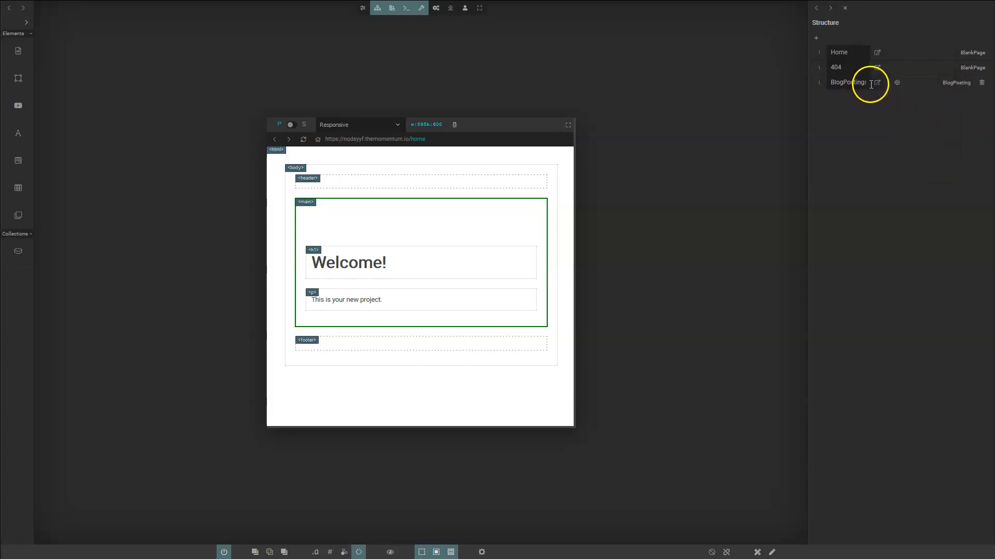
- Add a second collection based on the Person schema and begin renaming it
left_click(817, 37)
left_click(851, 52)
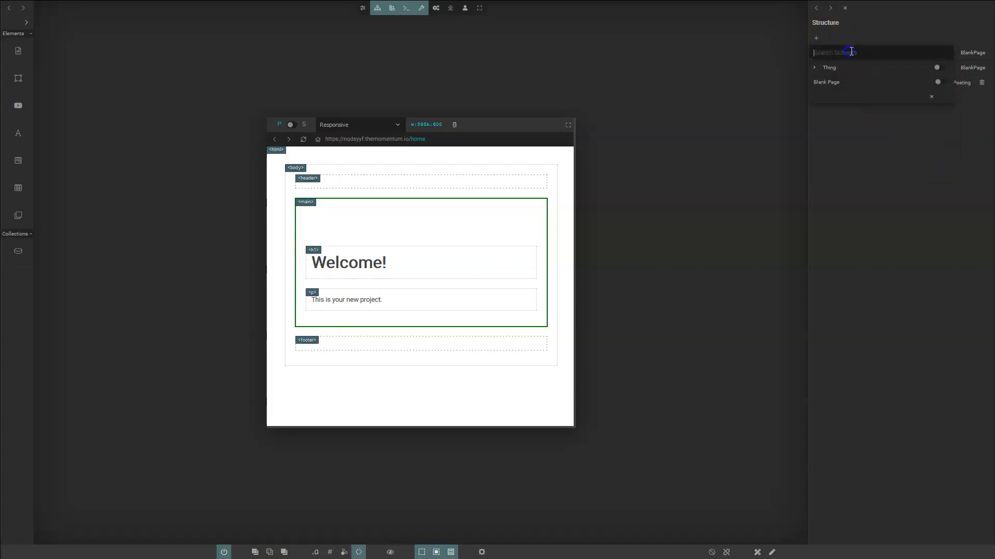
type("person")
left_click(938, 83)
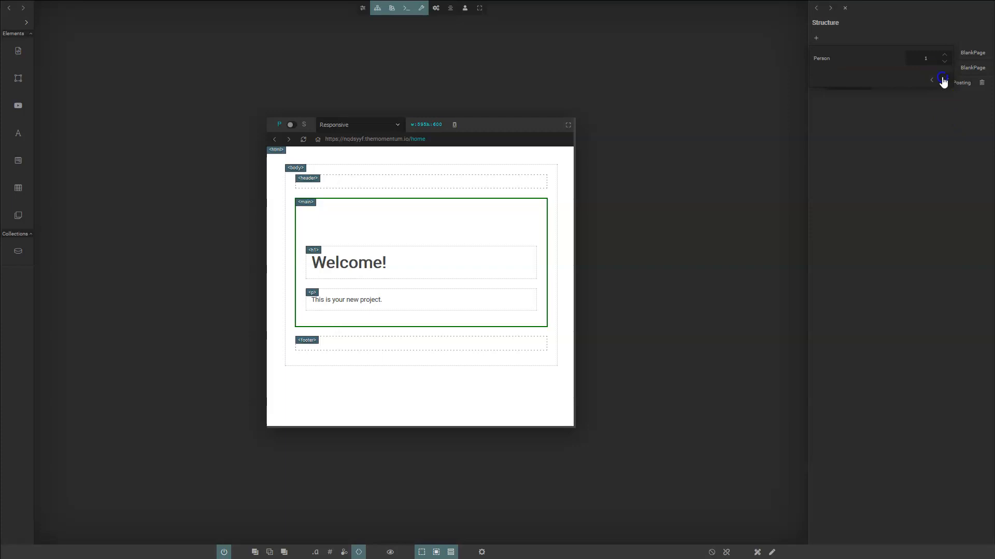
left_click(944, 80)
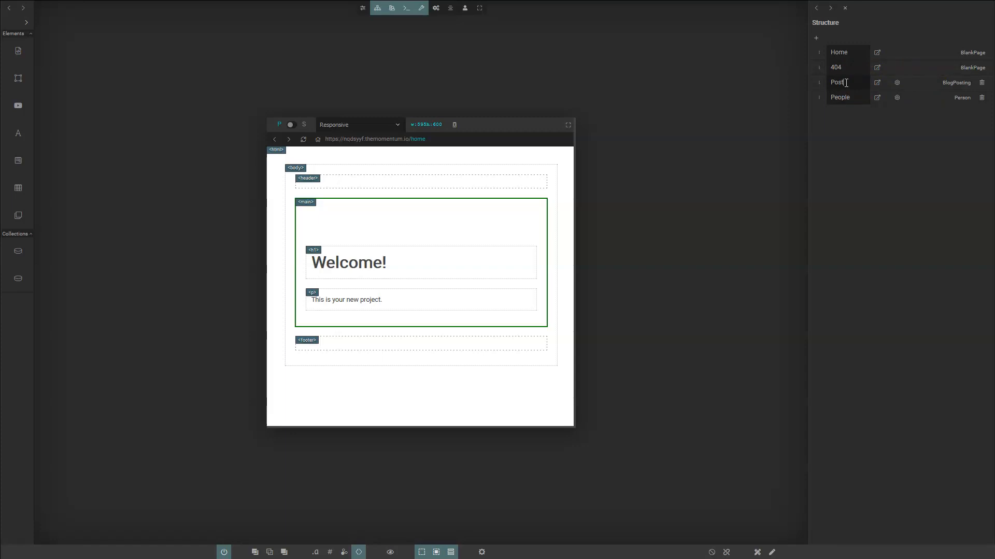
left_click(837, 98)
- Tick the articleBody and description properties in the Posts collection's property list
left_click(897, 82)
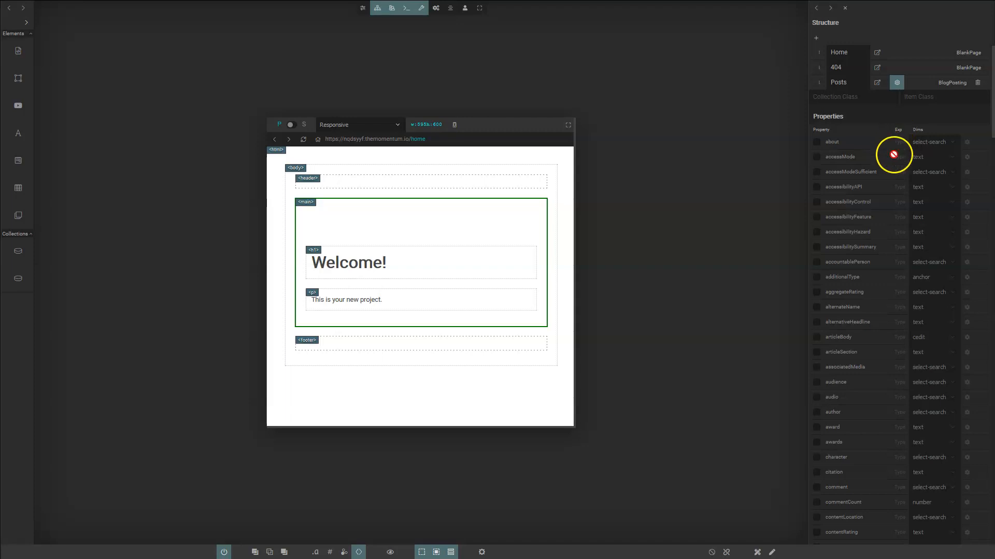
scroll(893, 157, "down", 6)
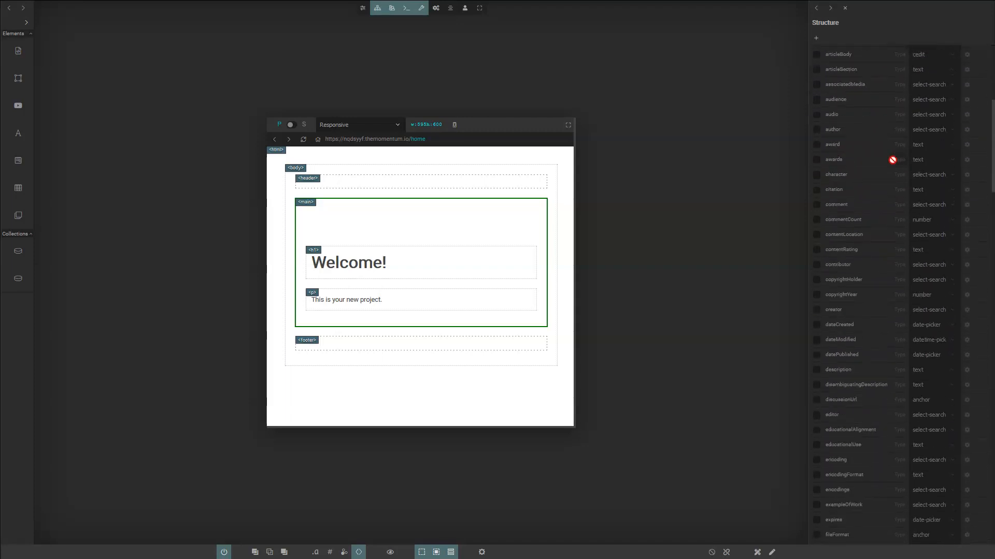
scroll(892, 159, "down", 3)
scroll(892, 159, "up", 9)
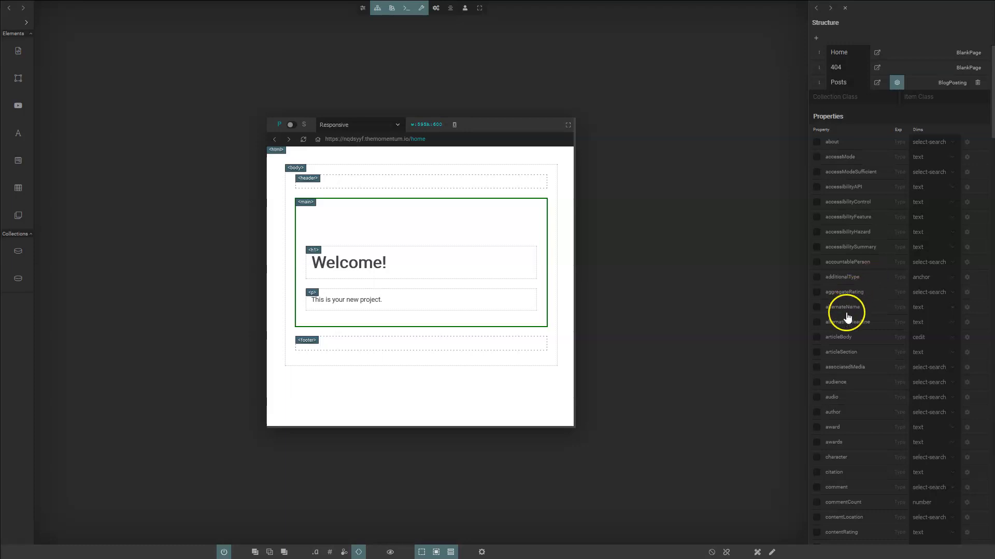
left_click(816, 338)
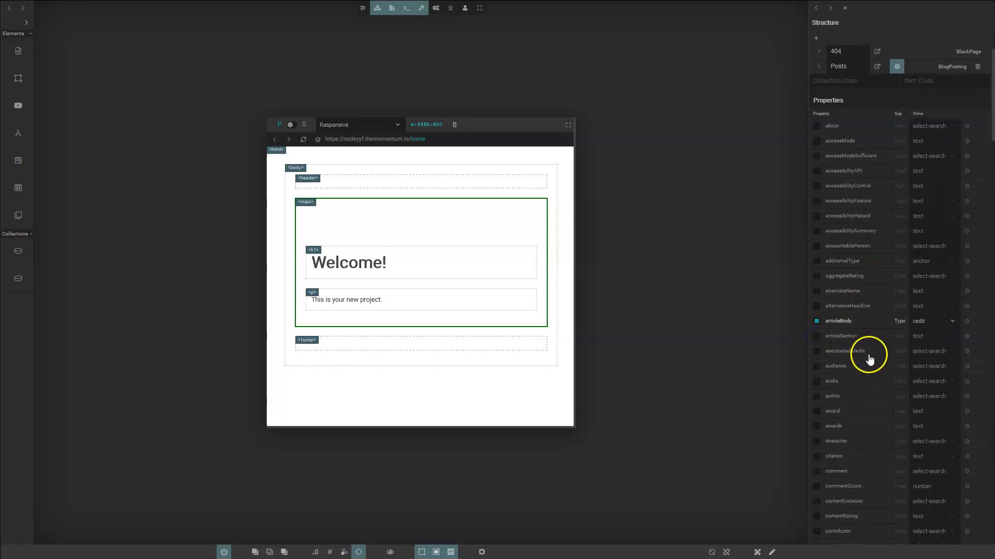
scroll(866, 356, "down", 5)
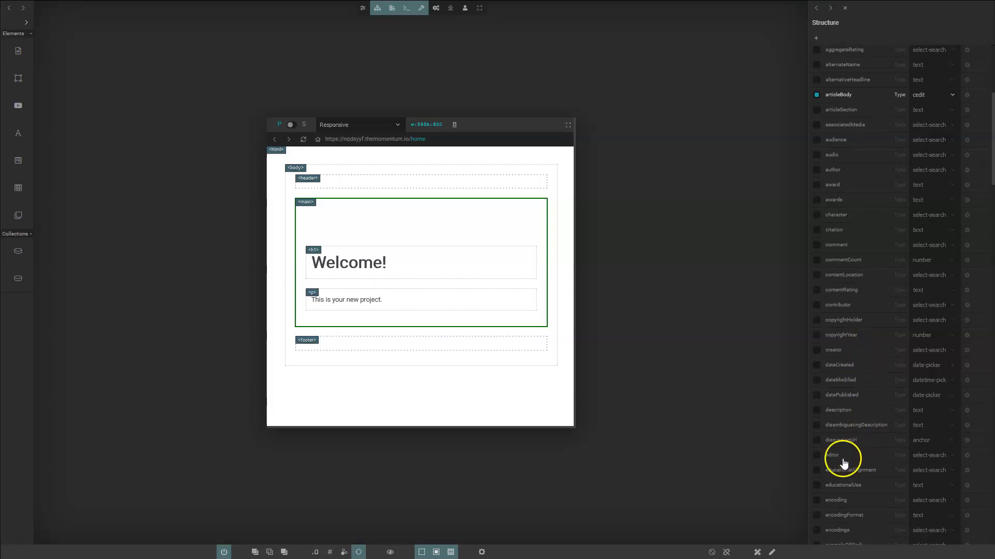
left_click(817, 411)
scroll(824, 412, "down", 12)
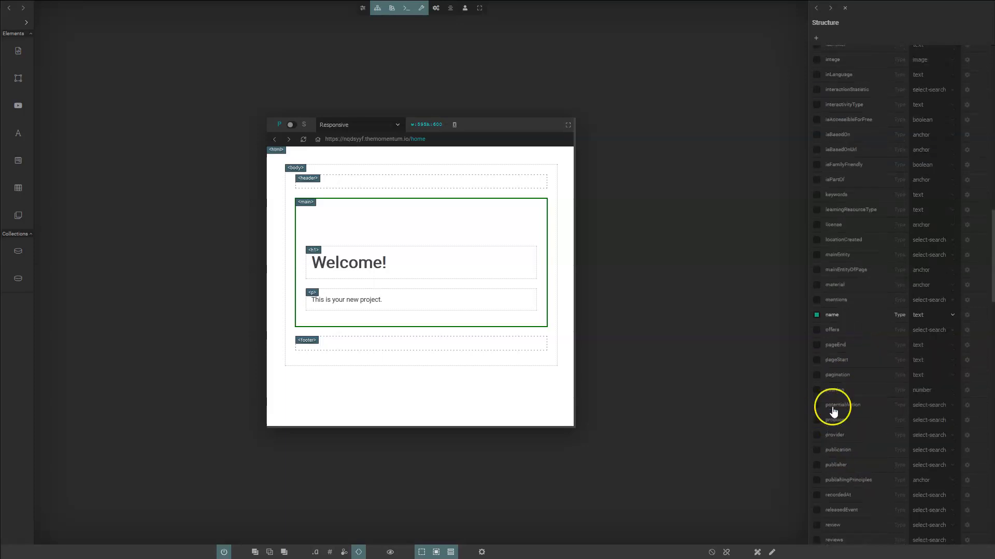
scroll(832, 412, "up", 5)
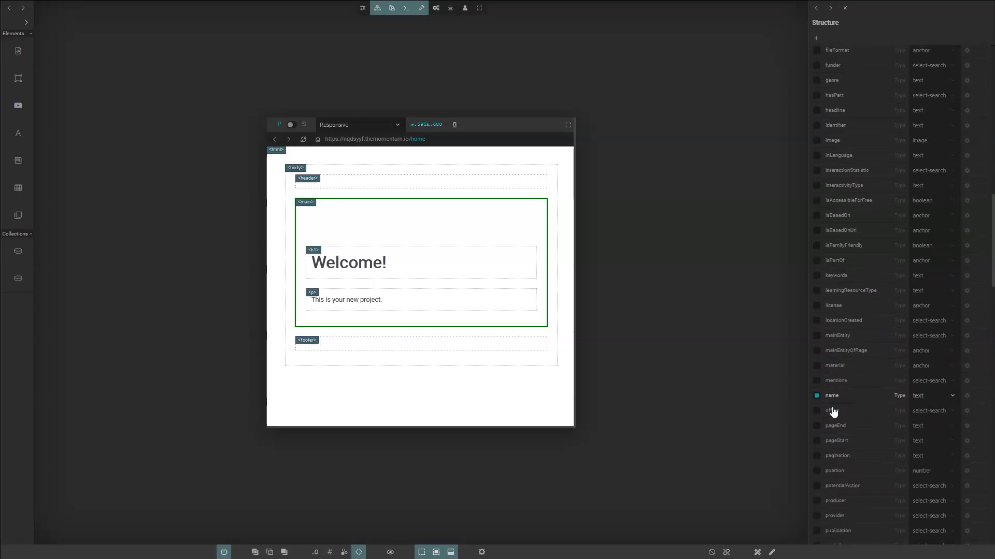
scroll(833, 411, "up", 12)
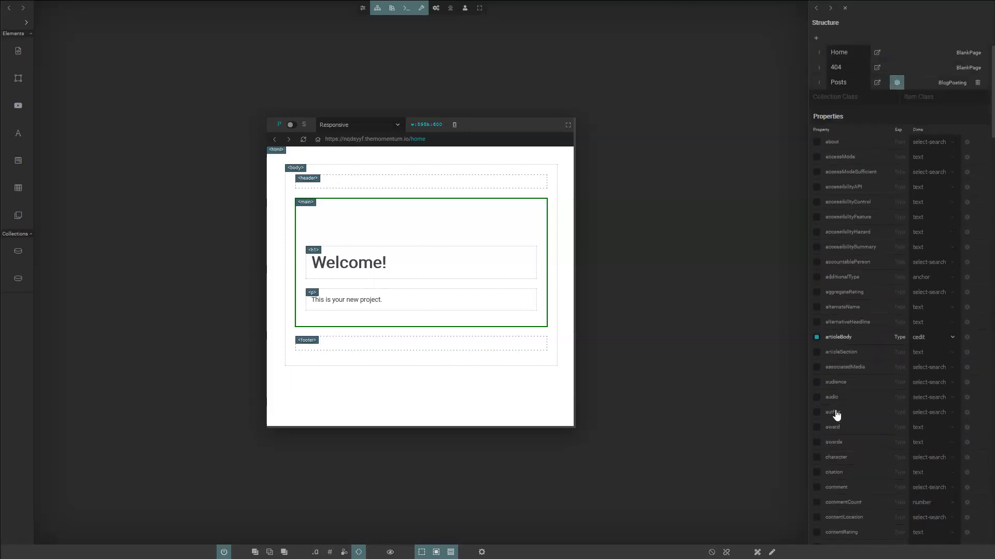
left_click(898, 85)
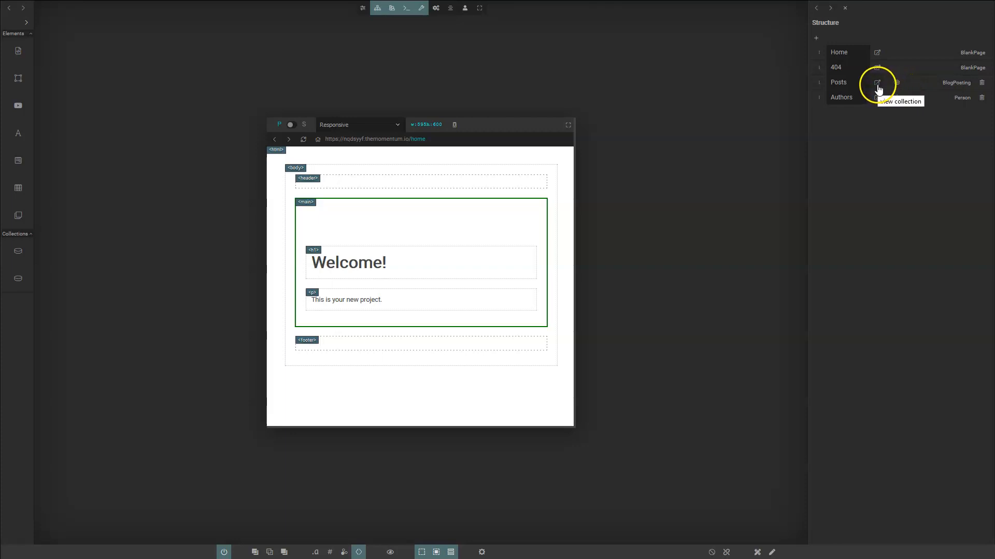
- Open the Posts page in edit mode, add a New Item post, and show schema labels
left_click(878, 88)
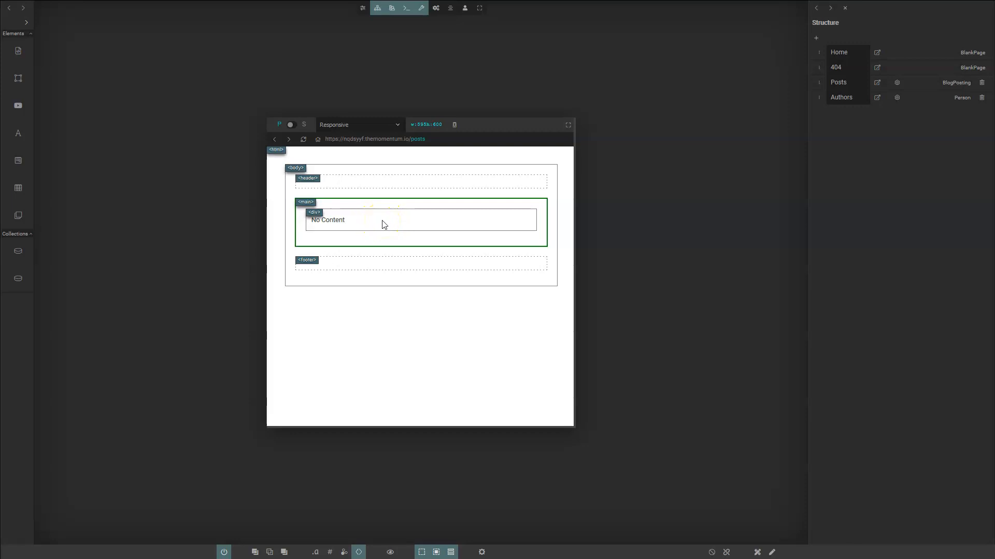
left_click(772, 552)
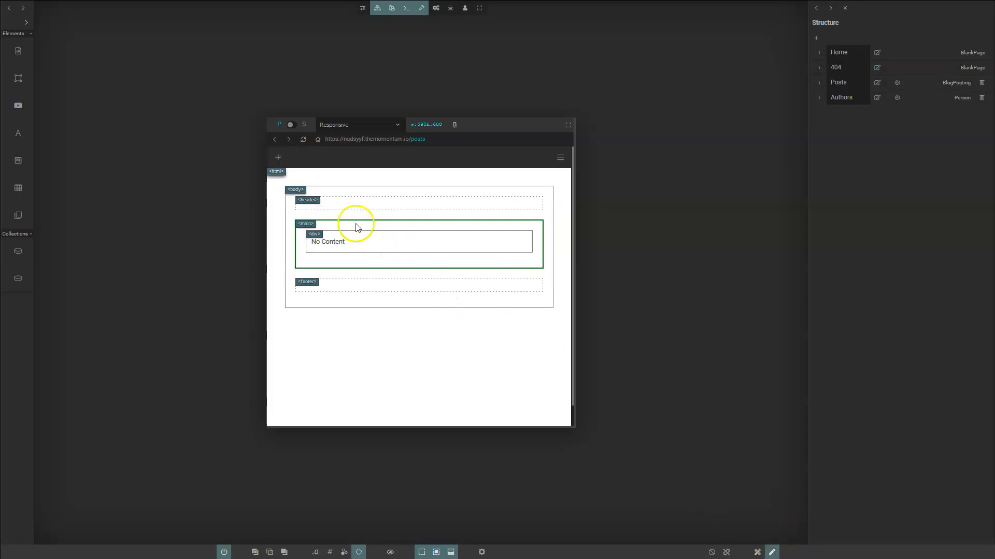
left_click(280, 156)
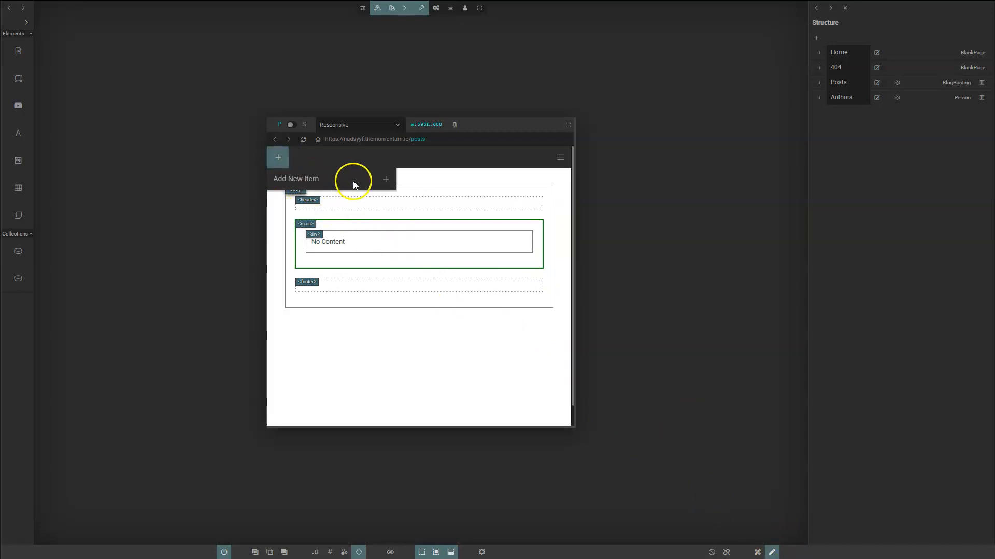
left_click(386, 181)
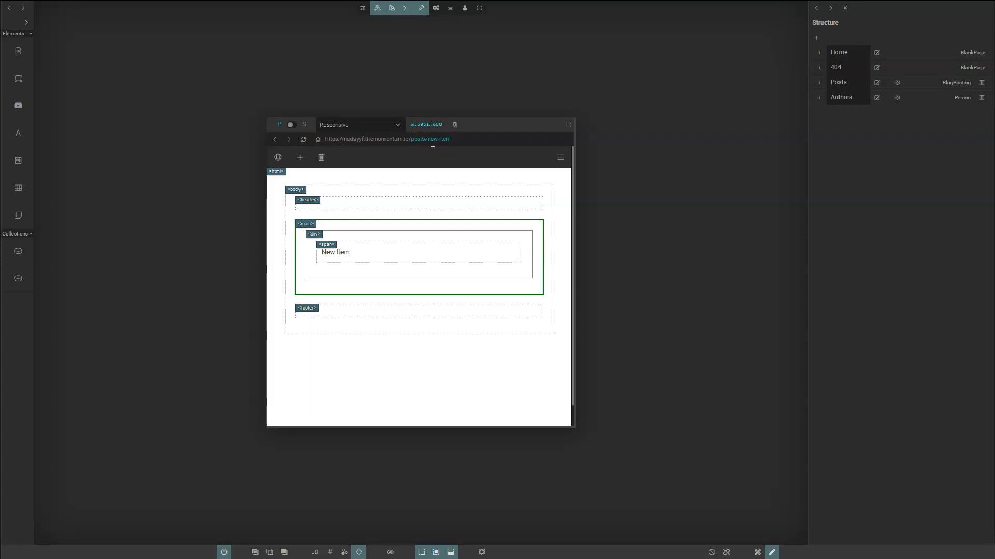
left_click(345, 553)
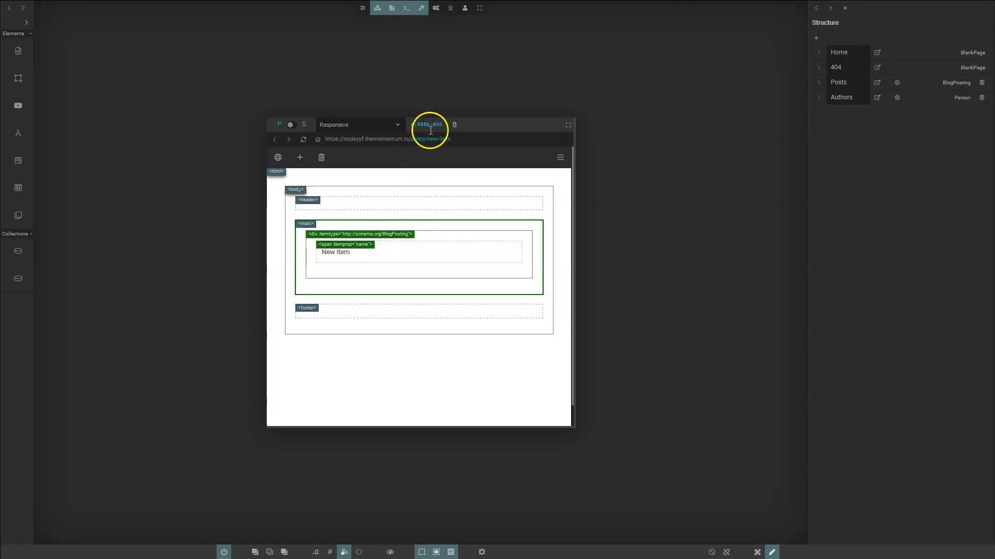
left_click(454, 7)
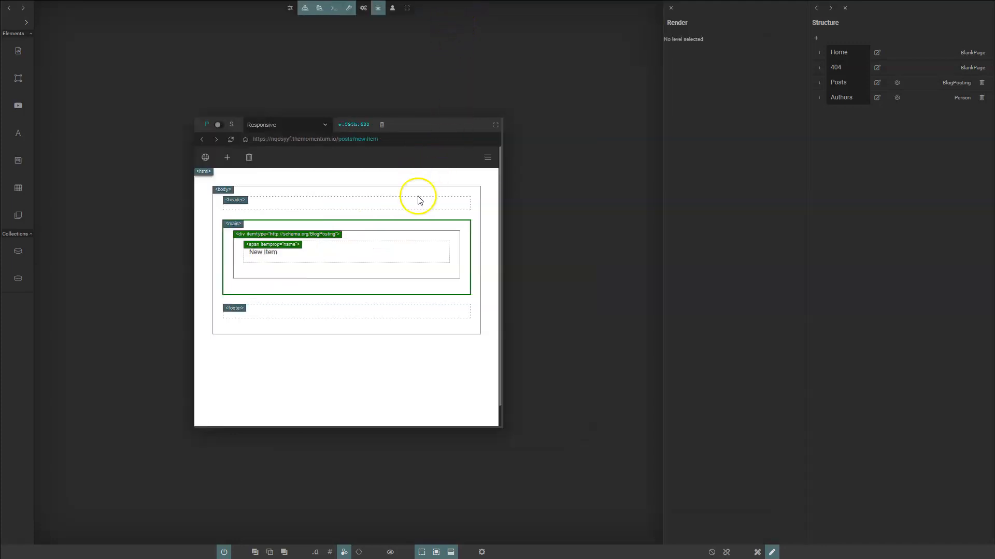
- Show the description and articleBody fields in the post view
left_click(365, 239)
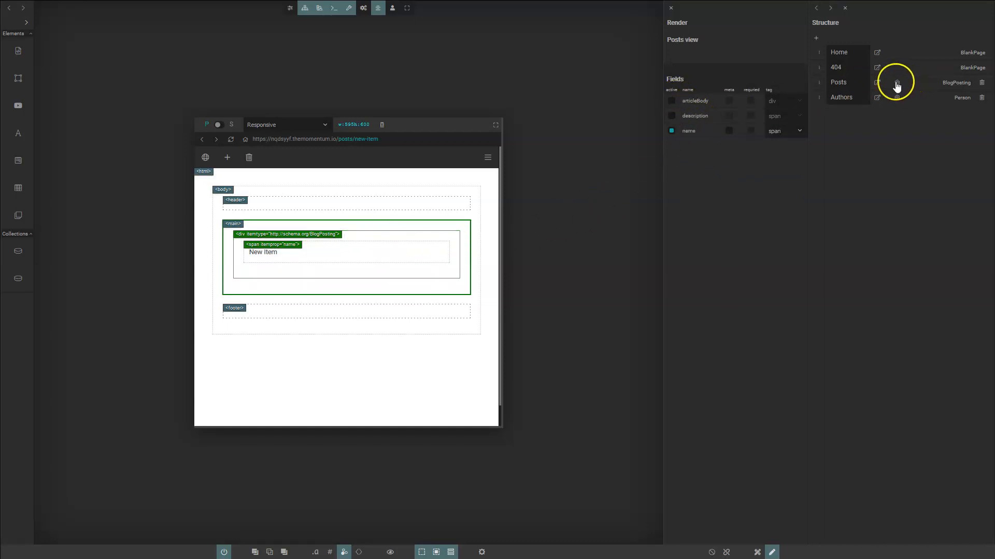
left_click(669, 117)
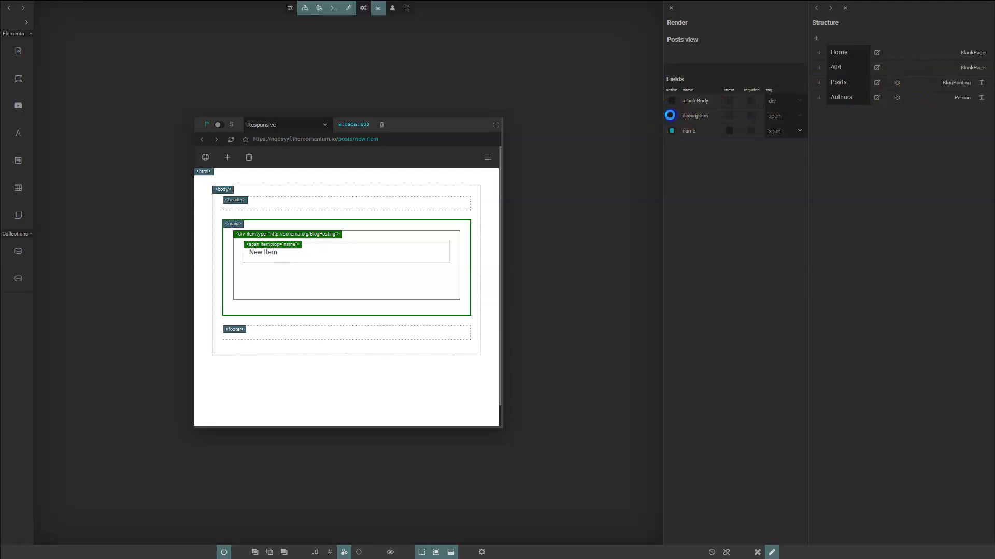
left_click(429, 251)
left_click(672, 100)
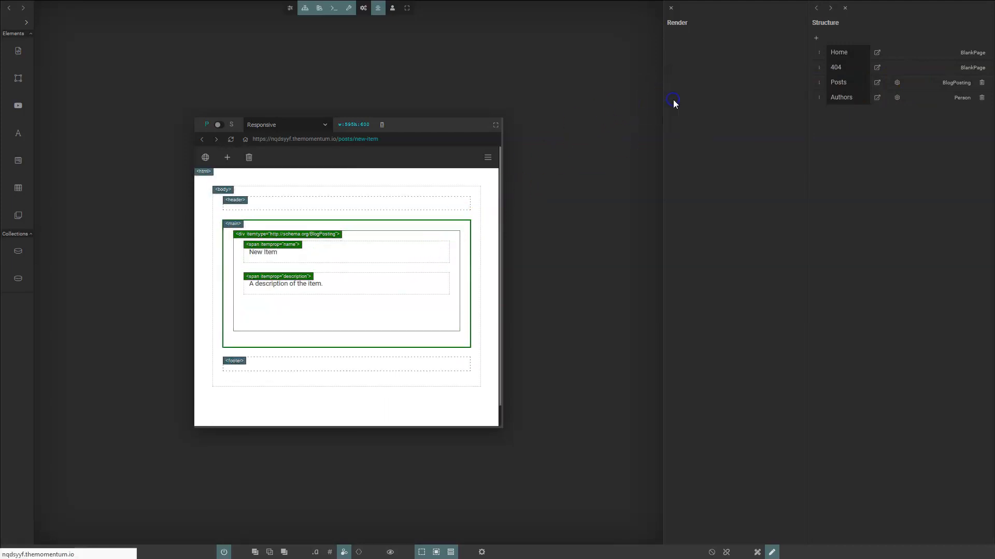
left_click(356, 298)
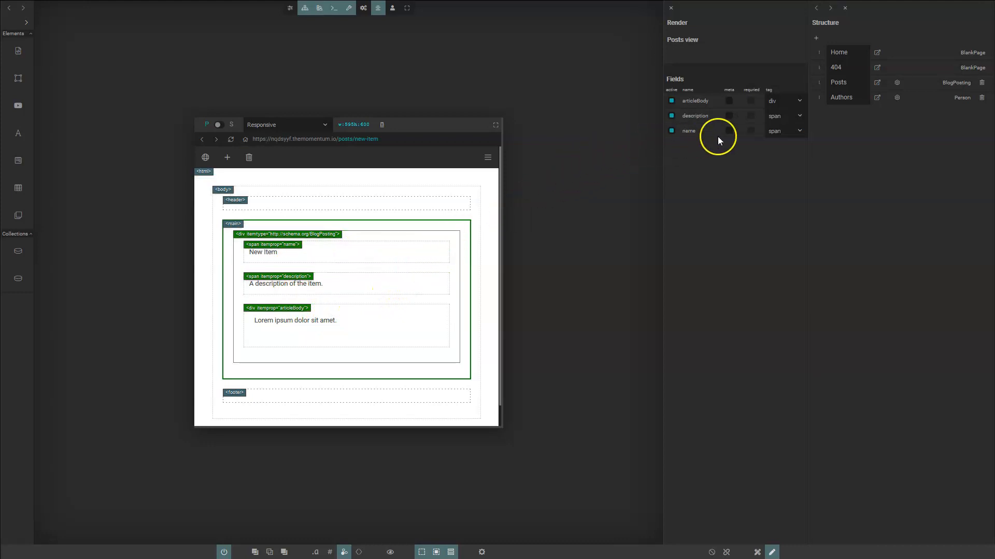
- Render the post title as an h1 and the description as a p paragraph
left_click(782, 134)
left_click(775, 169)
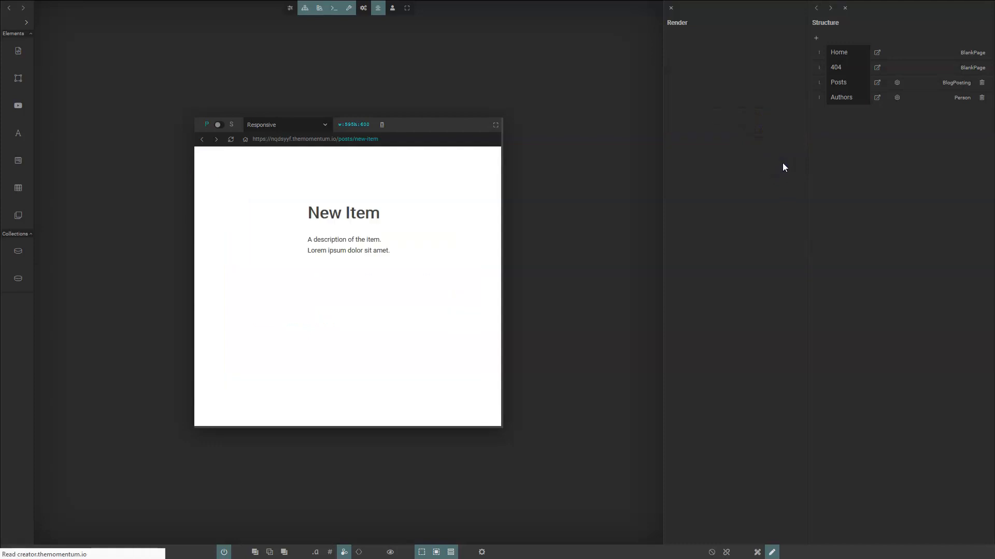
left_click(397, 284)
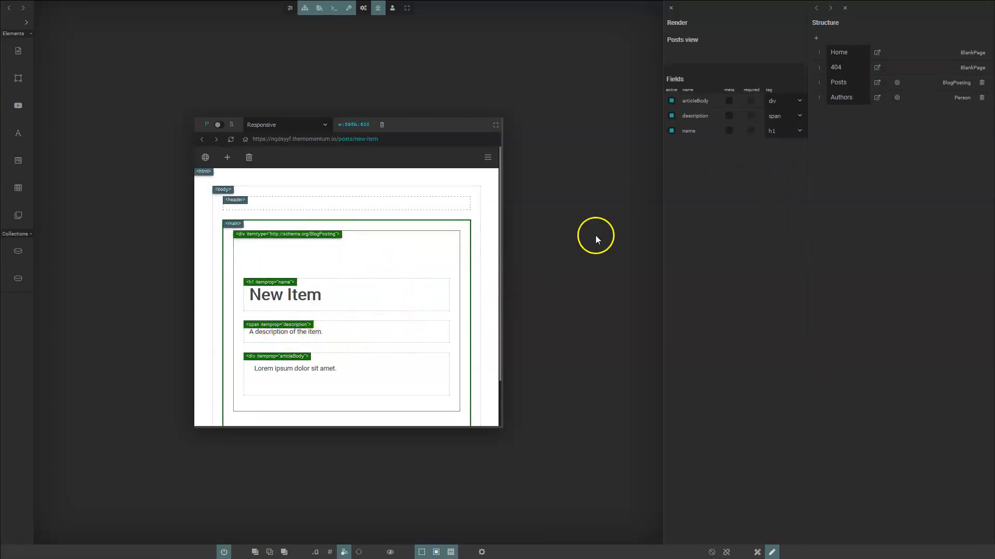
left_click(796, 118)
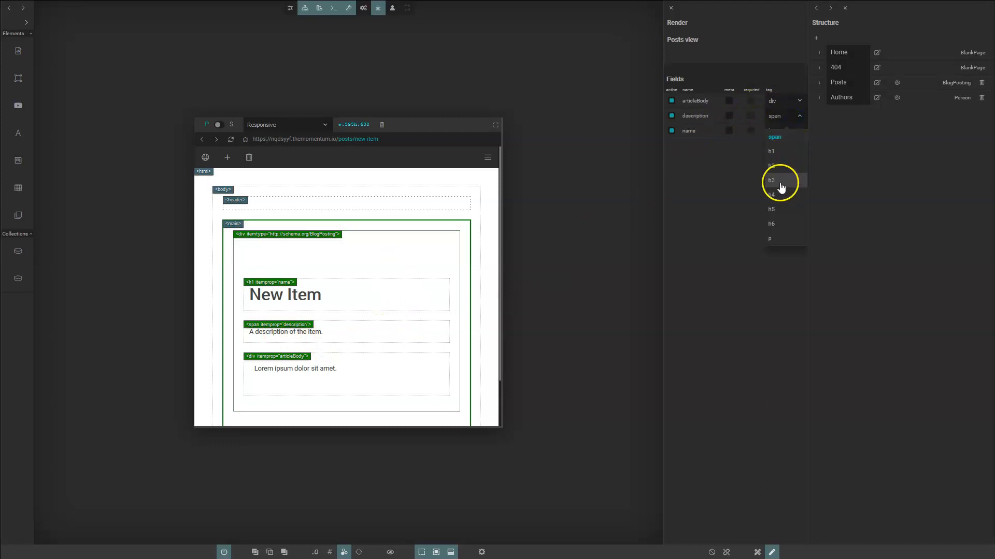
left_click(780, 237)
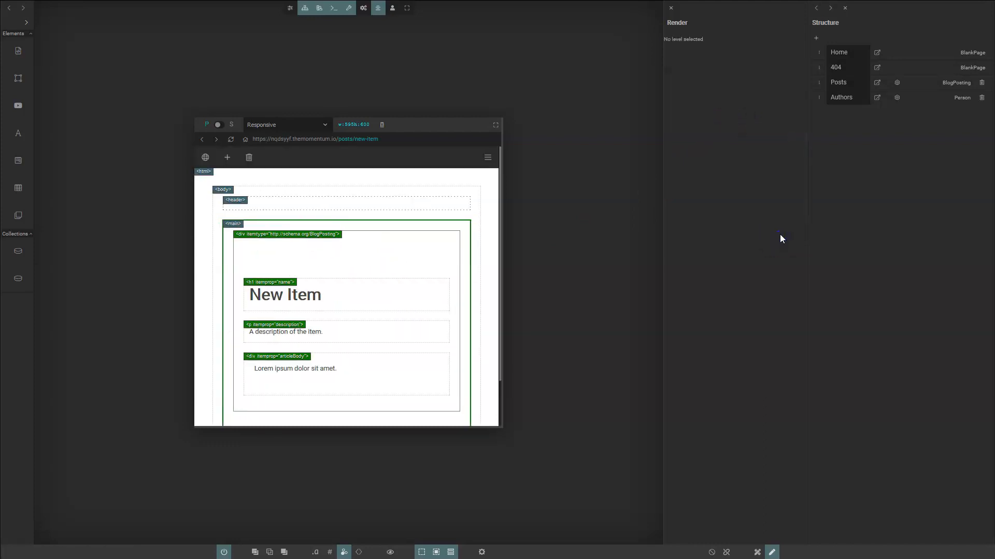
left_click(424, 346)
- Retitle the 'New Item' heading to 'Hello World', making the address /posts/hello-world
left_click(328, 366)
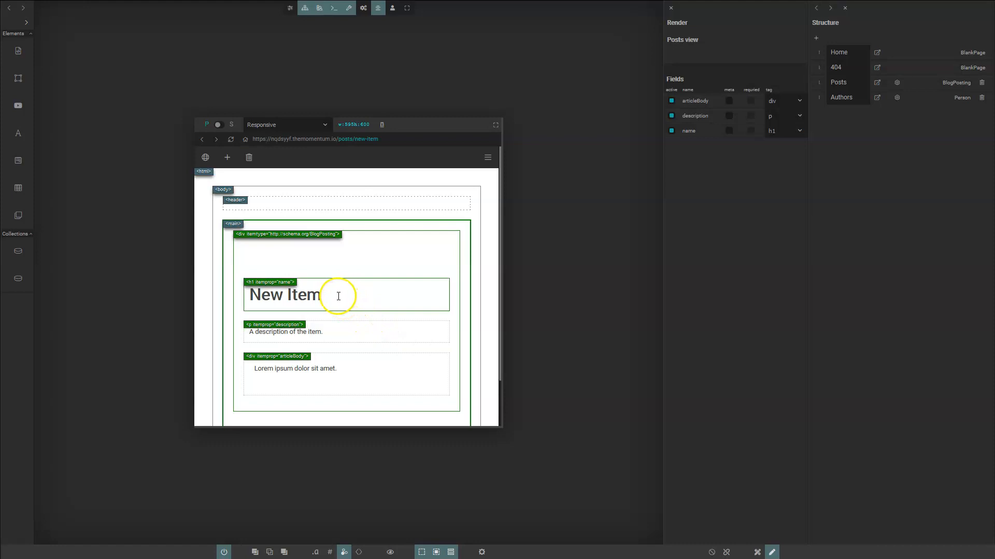
left_click(322, 295)
triple_click(323, 295)
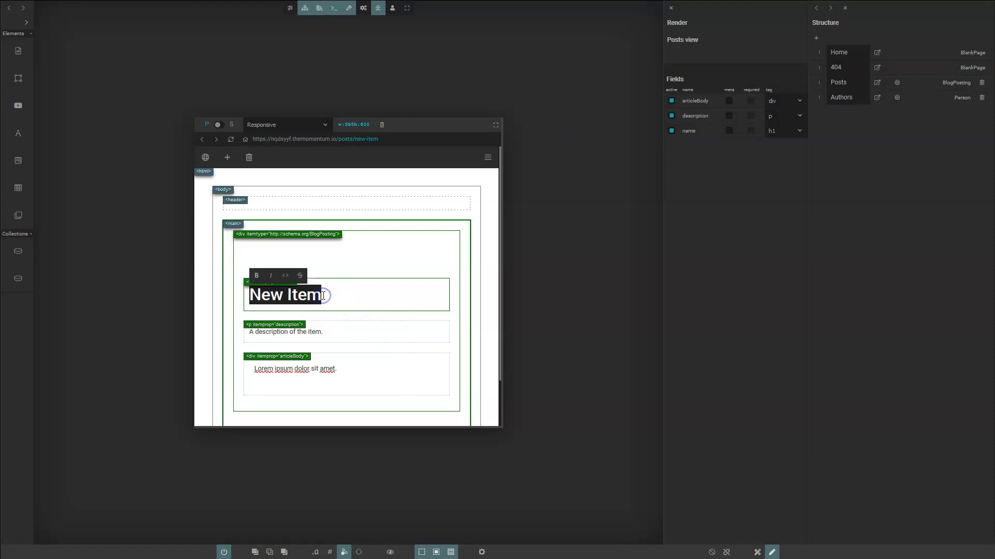
type("Hello World")
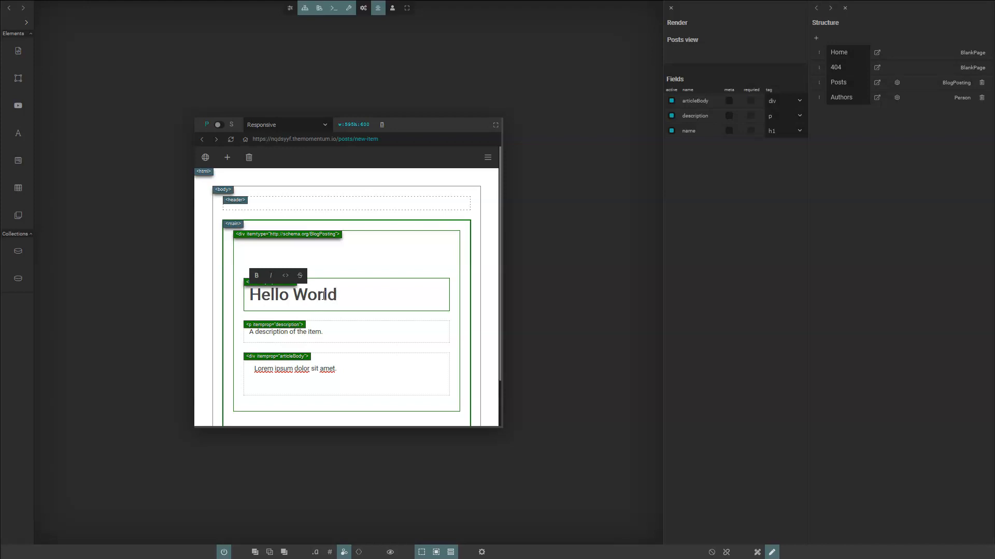
left_click(356, 321)
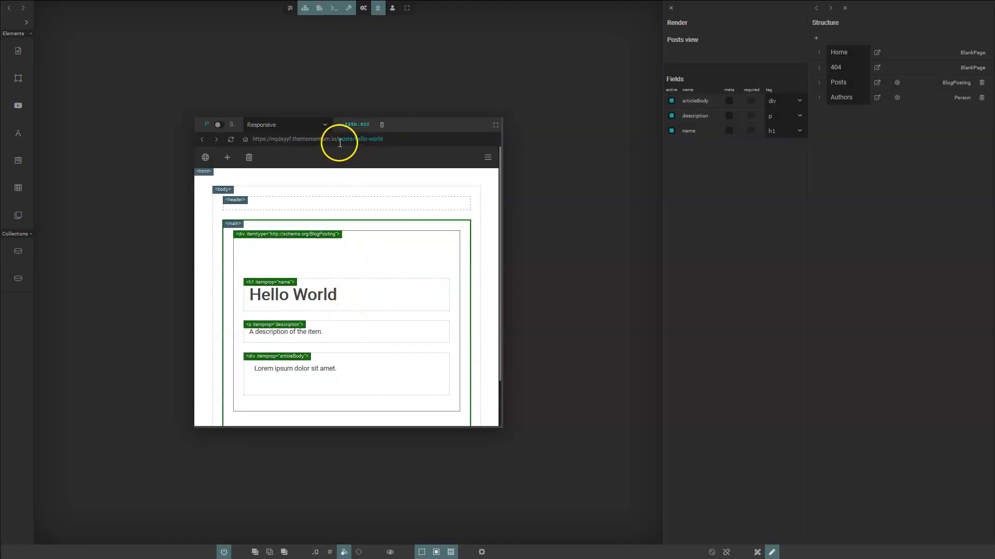
left_click_drag(393, 147, 394, 149)
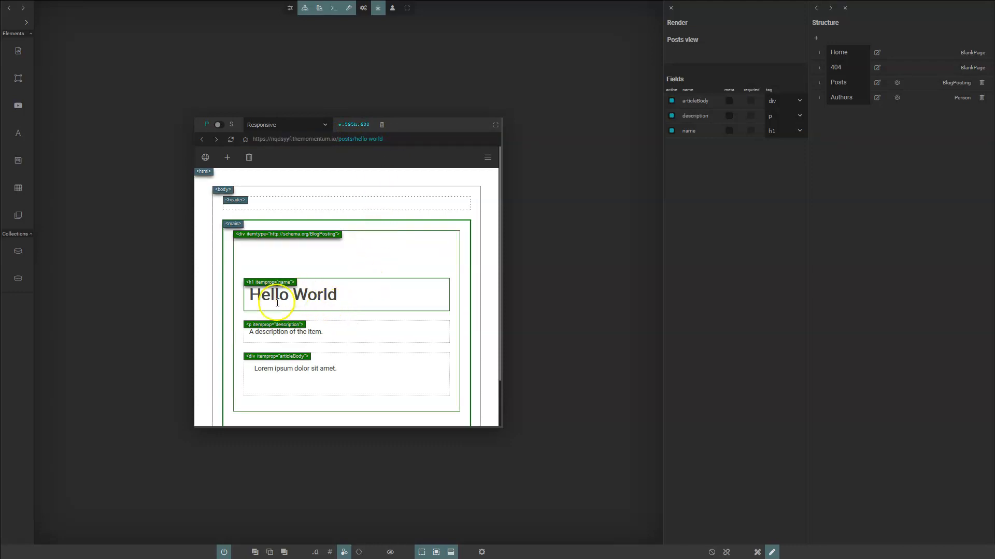
left_click(328, 330)
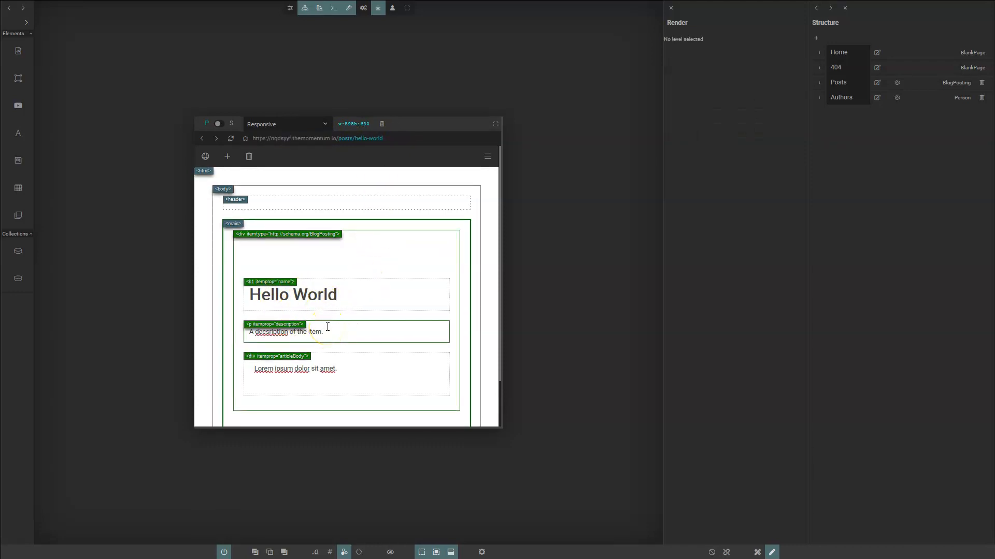
- Paste new description text and replace the Lorem ipsum article body with pasted text
triple_click(327, 327)
type("This is the simple Momentum demonstration.")
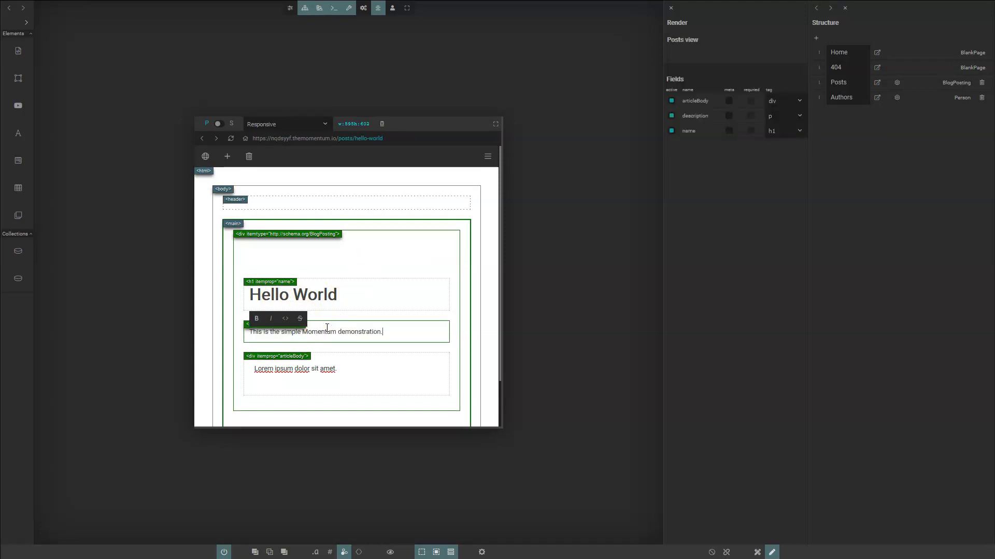
left_click(457, 347)
left_click(345, 368)
triple_click(344, 369)
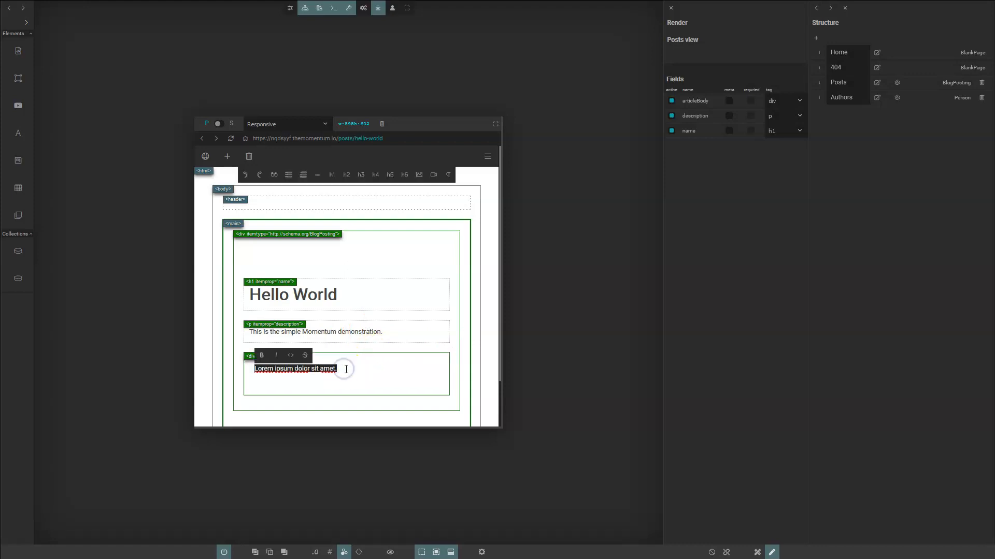
type("Let's explore Momentum together. Schema is a graph in its nature. Momentum offers GUI over the full Schema.org. We create collections, their properties and relations between them by clicking the mouse.")
left_click(397, 351)
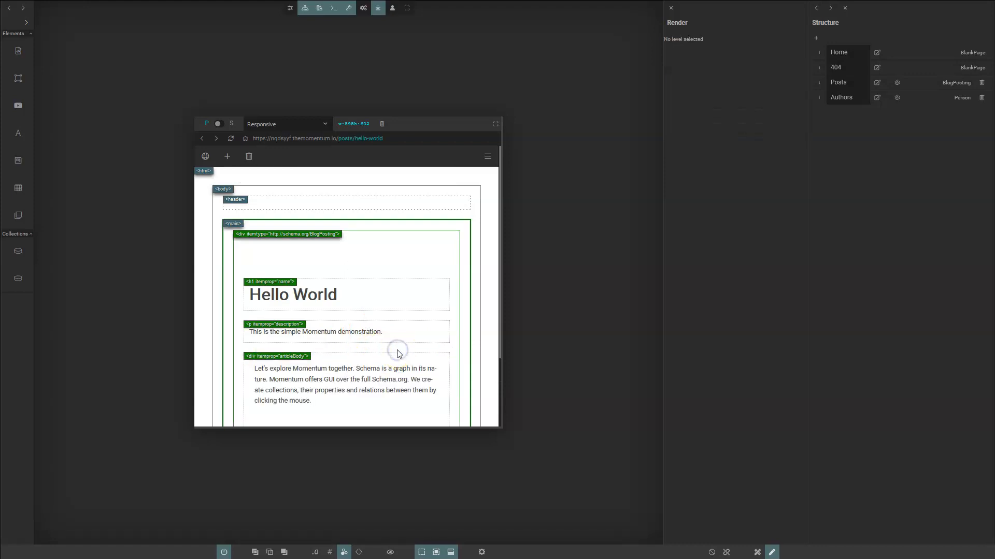
- Split off 'Let's explore Momentum together.' as its own line and make it an h2
left_click(386, 348)
left_click(347, 370)
left_click(359, 370)
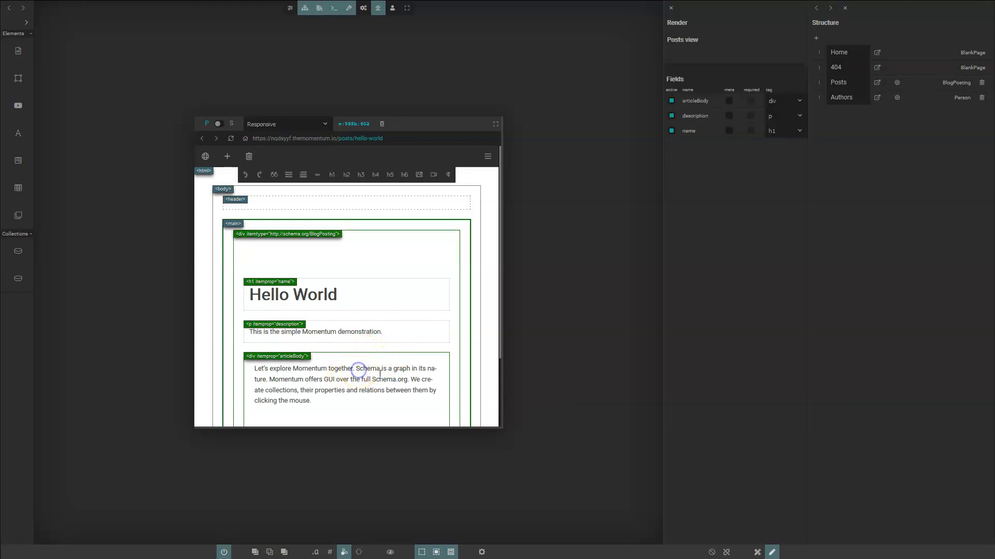
key("Return")
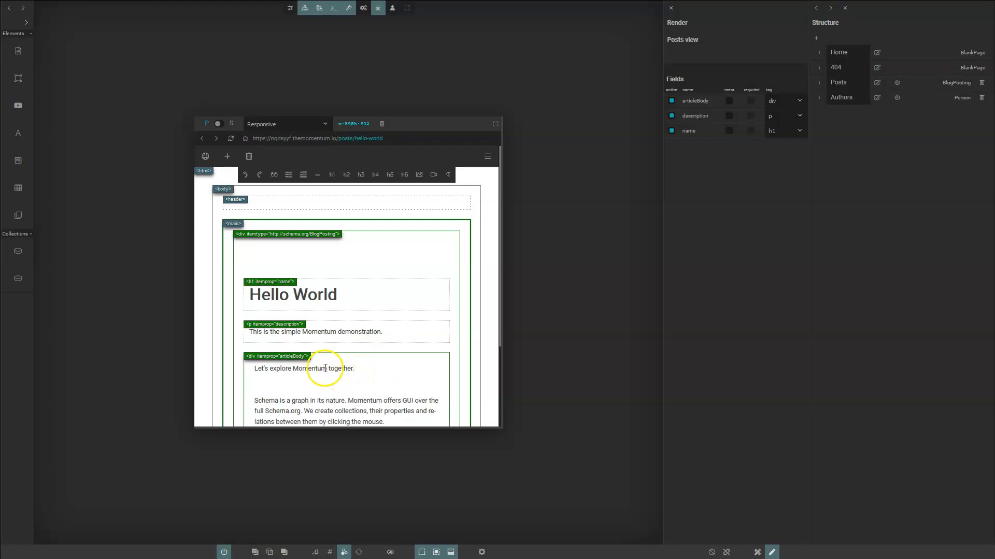
left_click(347, 176)
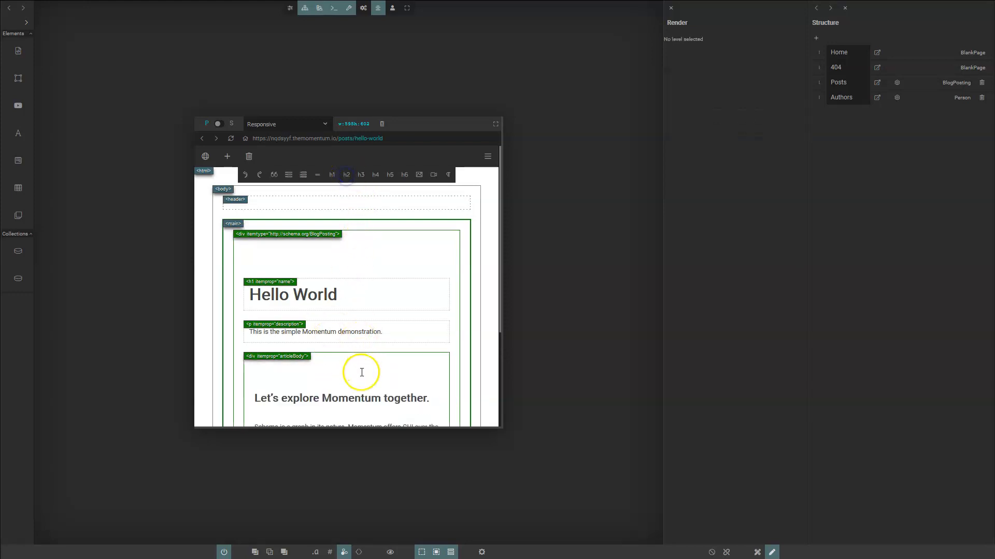
scroll(363, 372, "down", 2)
left_click(347, 352)
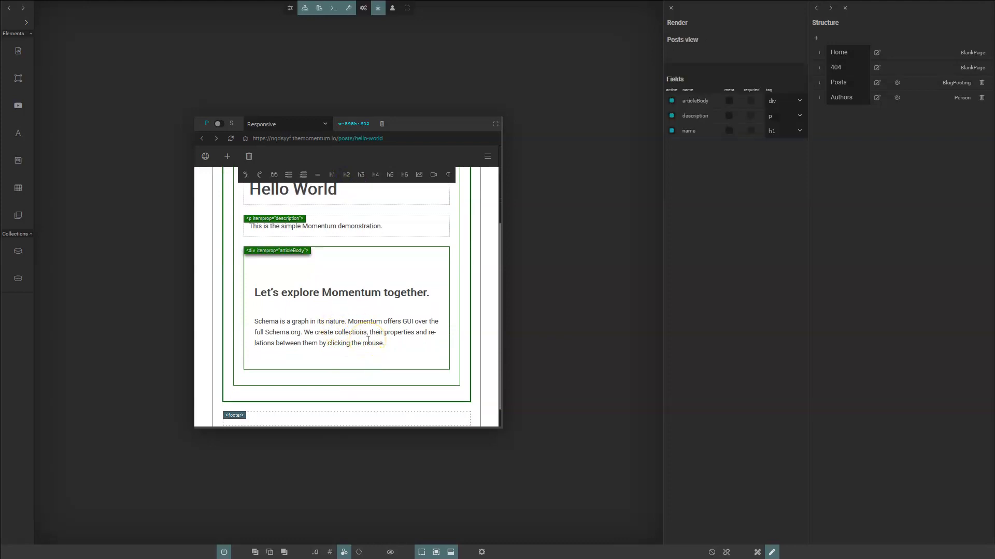
left_click(467, 314)
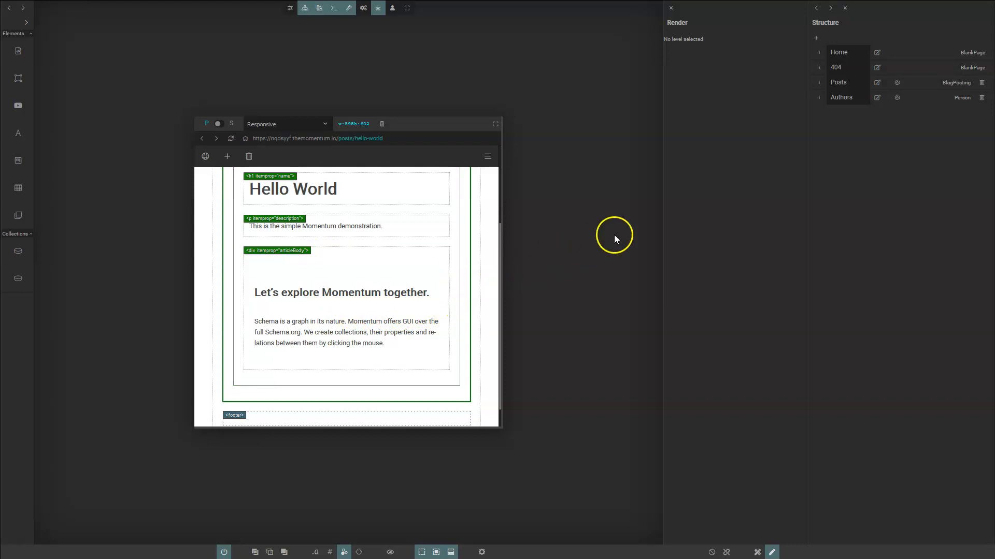
left_click(895, 84)
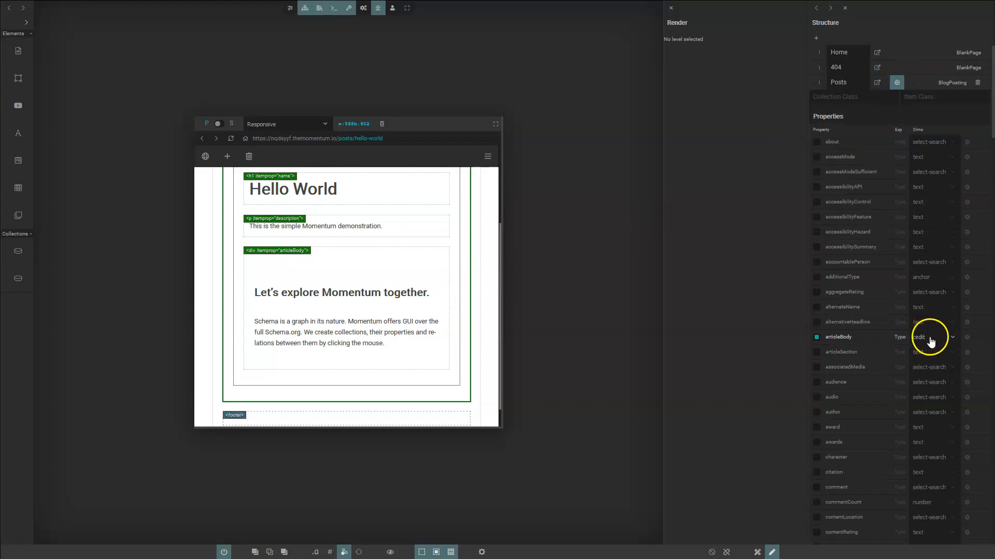
left_click(931, 343)
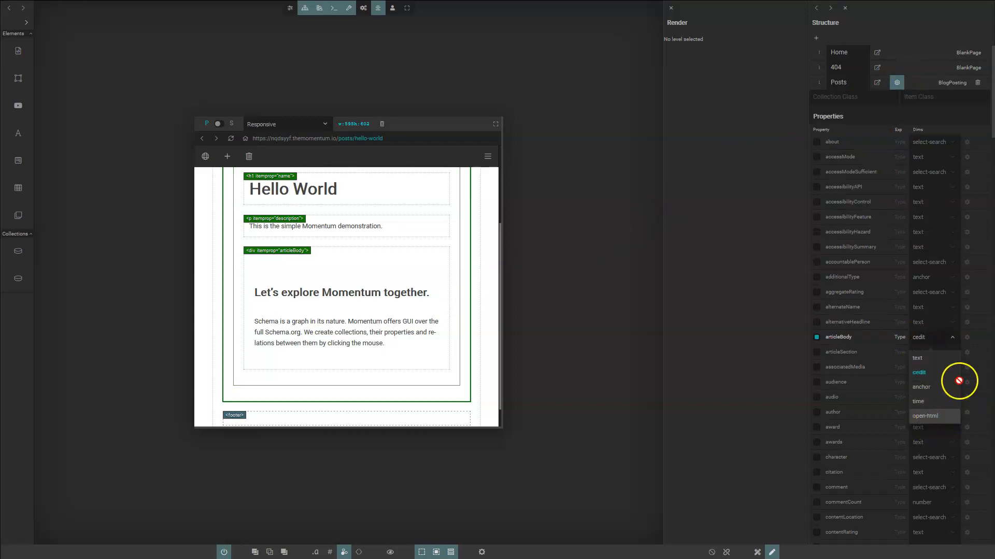
left_click(900, 338)
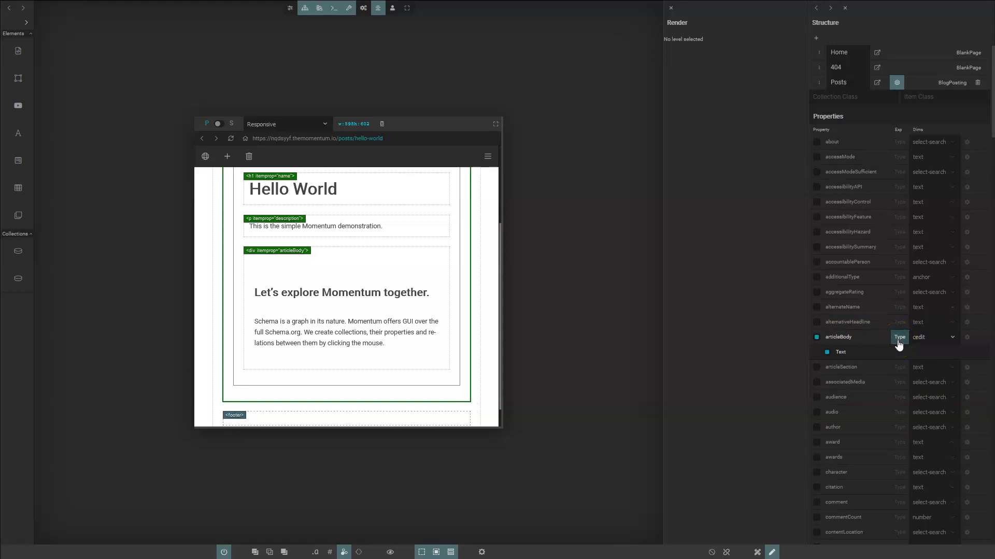
left_click(898, 84)
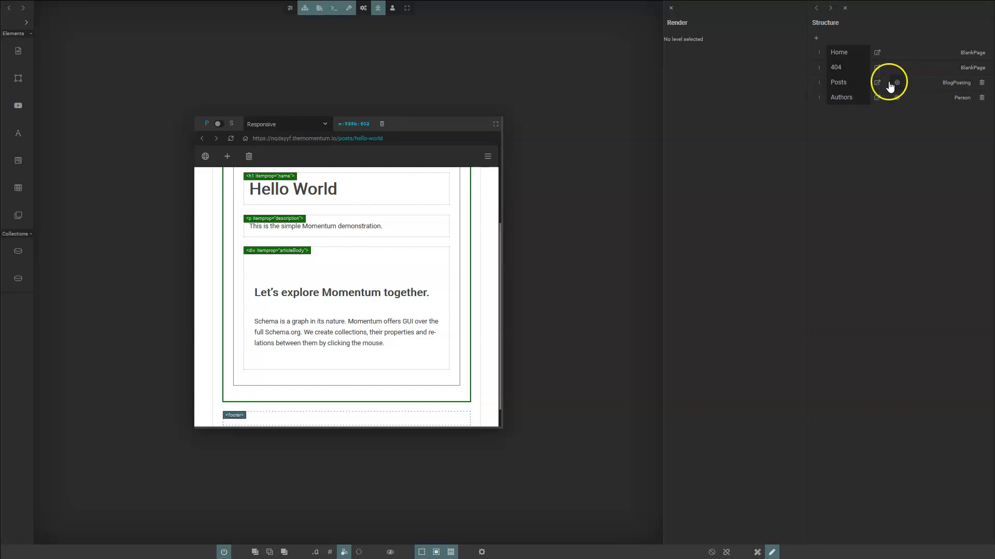
- Add two more posts, pasting a new title over 'New Item' in each
left_click(227, 158)
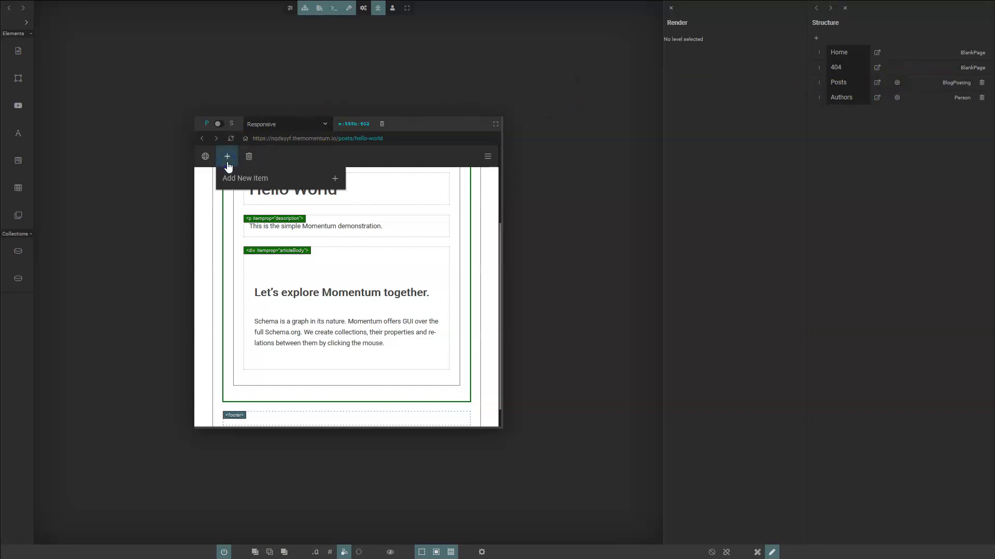
left_click(335, 179)
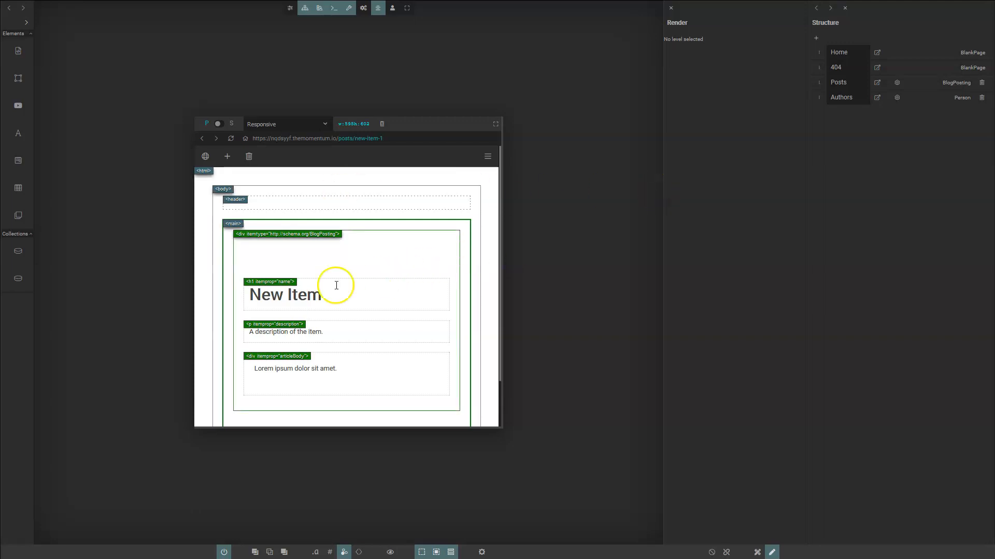
triple_click(310, 296)
type("How to easily annotate business models with Momentum")
left_click(406, 266)
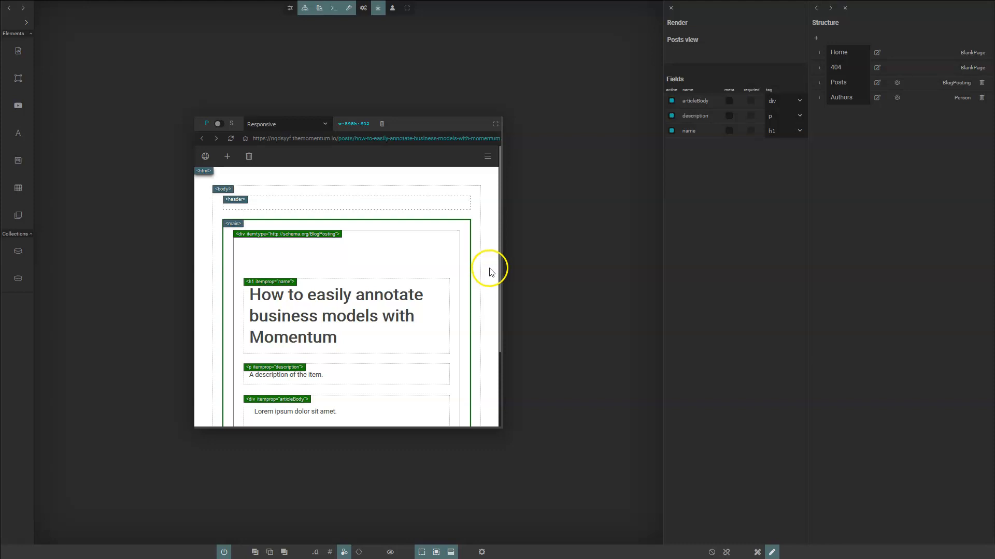
left_click(227, 156)
left_click(317, 179)
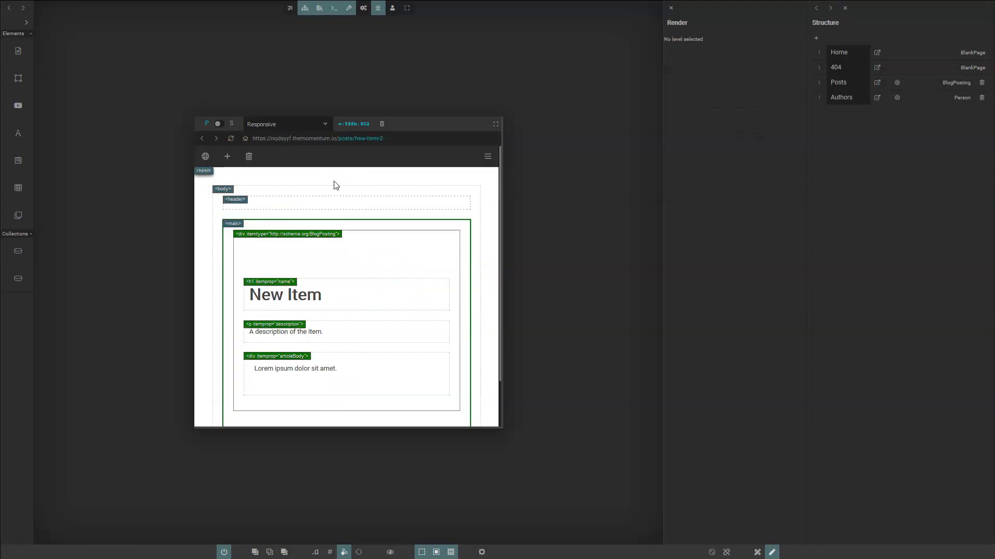
left_click(337, 293)
triple_click(337, 293)
type("Change perspective, gain momentum")
left_click(378, 251)
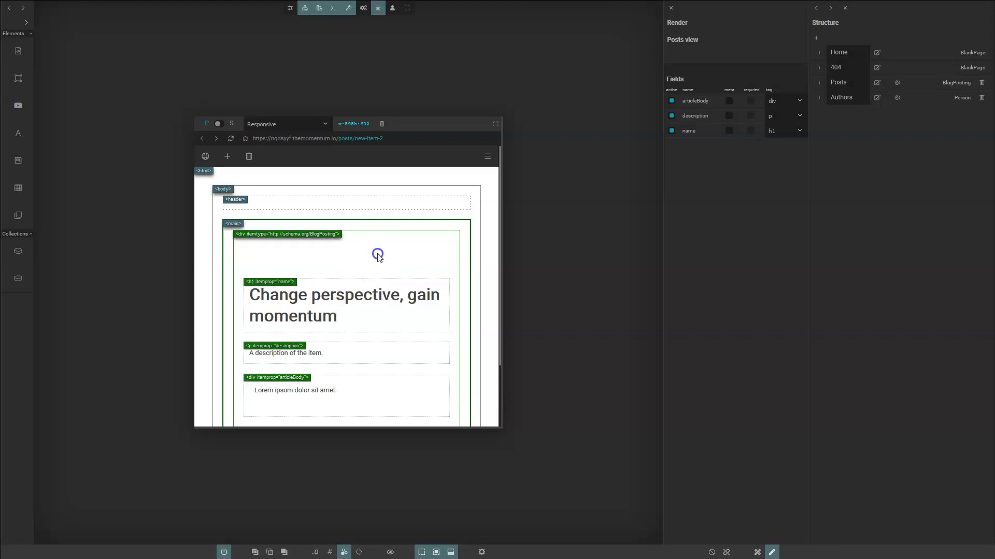
left_click(370, 247)
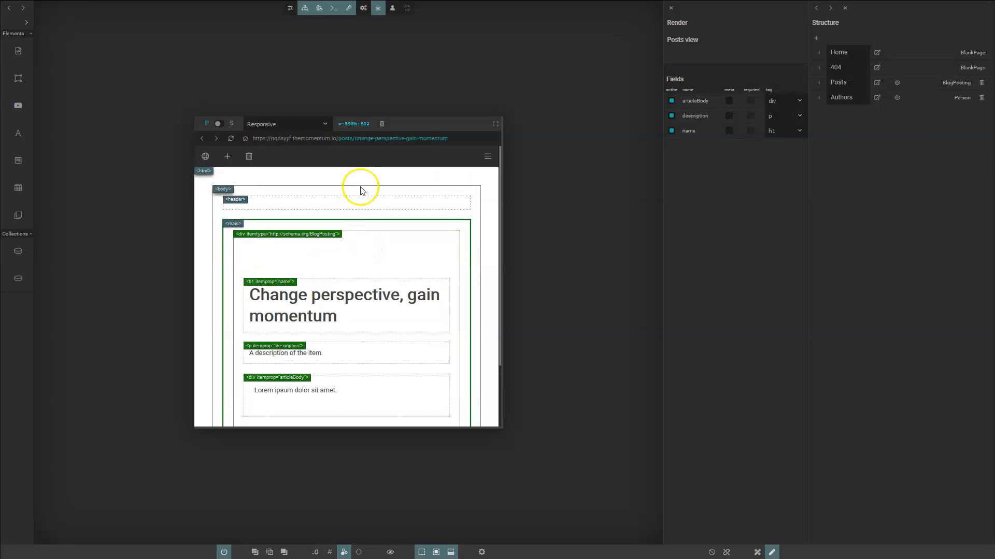
- Load the /posts list, enlarge the preview to show all three posts, then open Authors
left_click_drag(352, 139, 445, 221)
key("BackSpace")
key("Return")
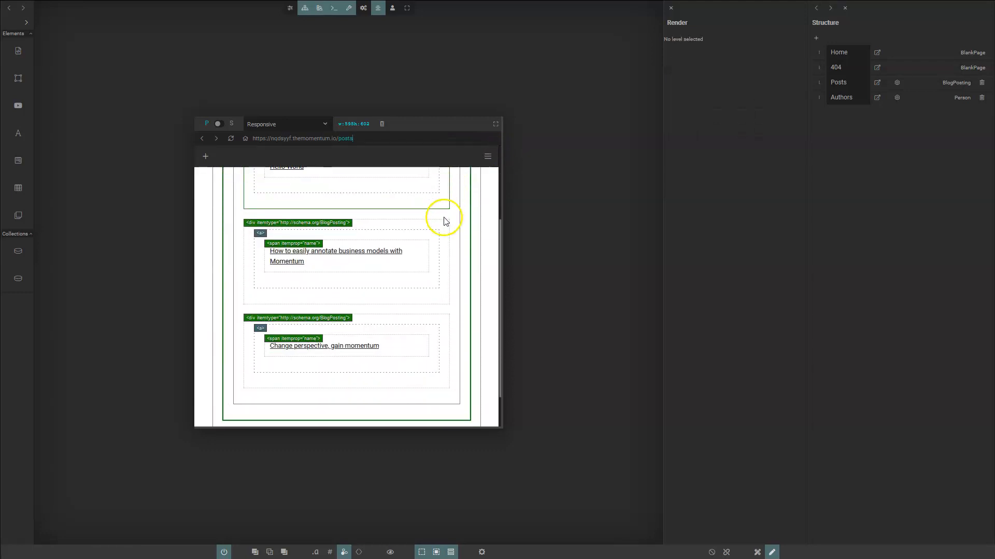
scroll(356, 329, "up", 3)
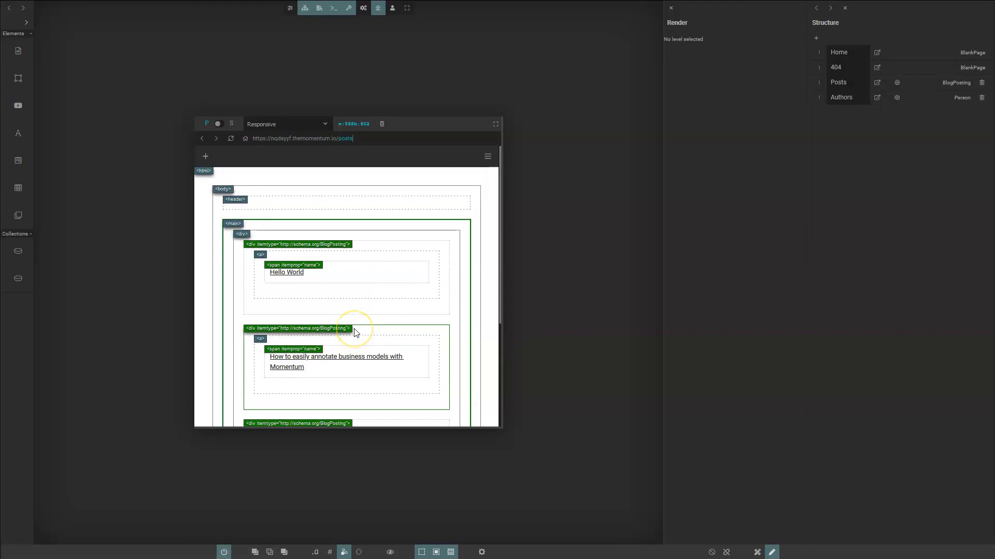
left_click_drag(389, 428, 413, 488)
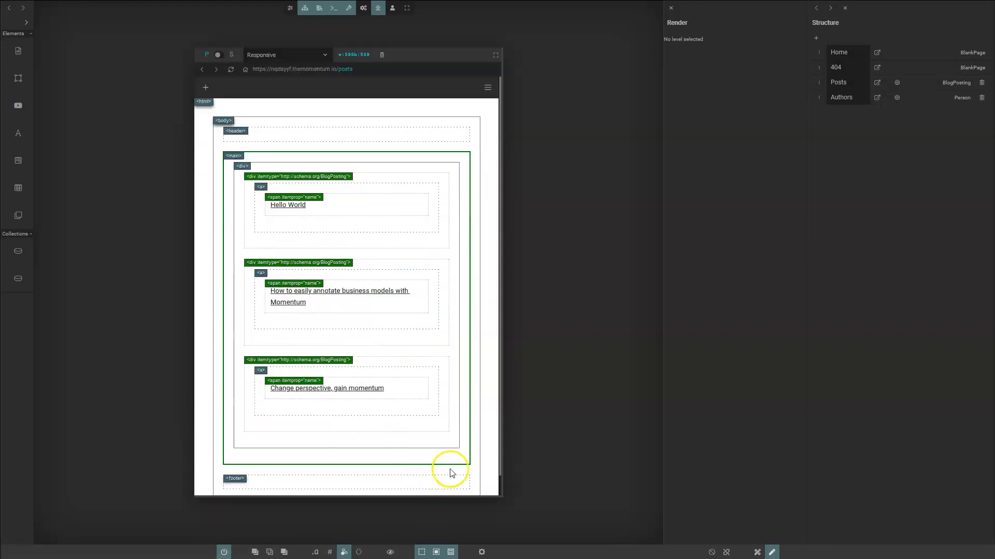
left_click(876, 98)
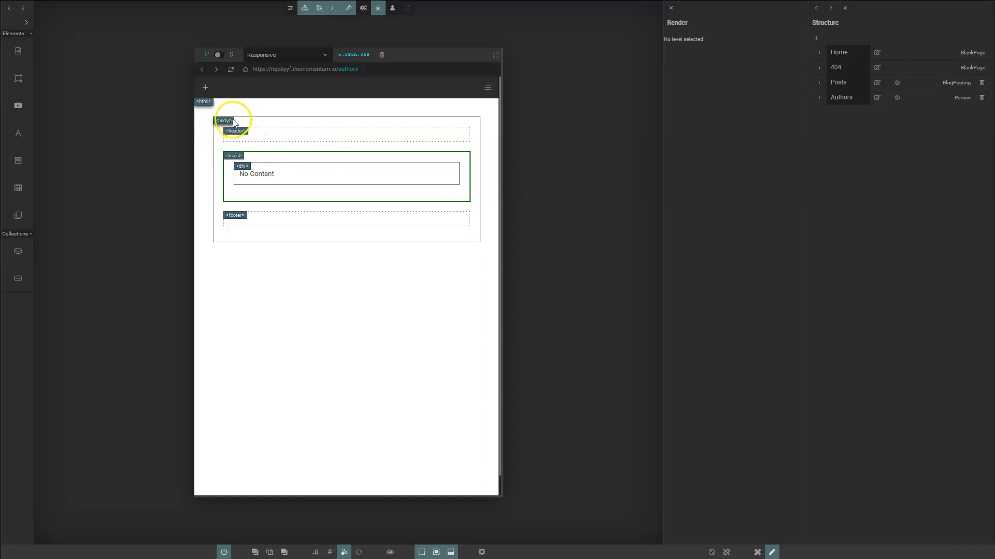
- Create an author item, replace 'New Item' with the author's name, and make it h1
left_click(203, 93)
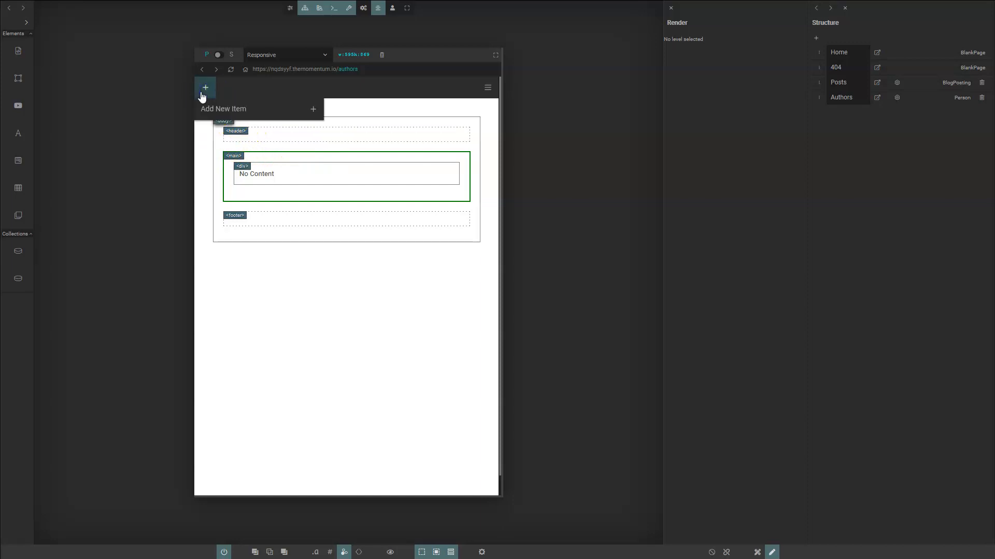
left_click(313, 108)
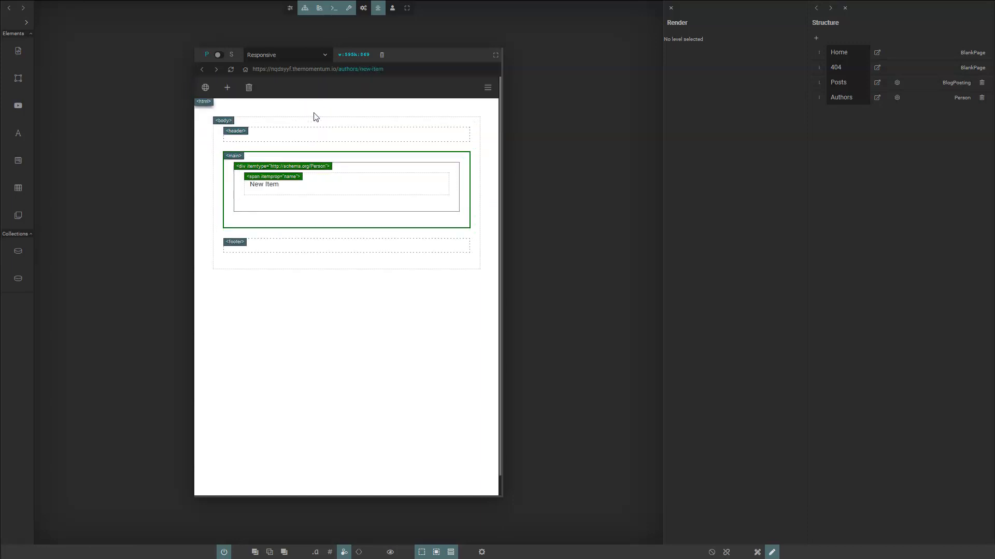
triple_click(282, 186)
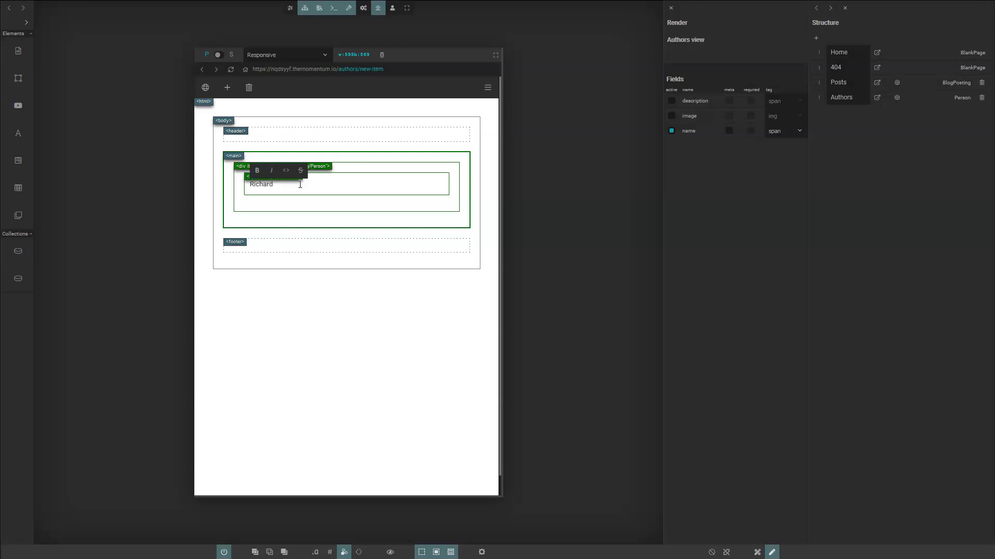
left_click(329, 196)
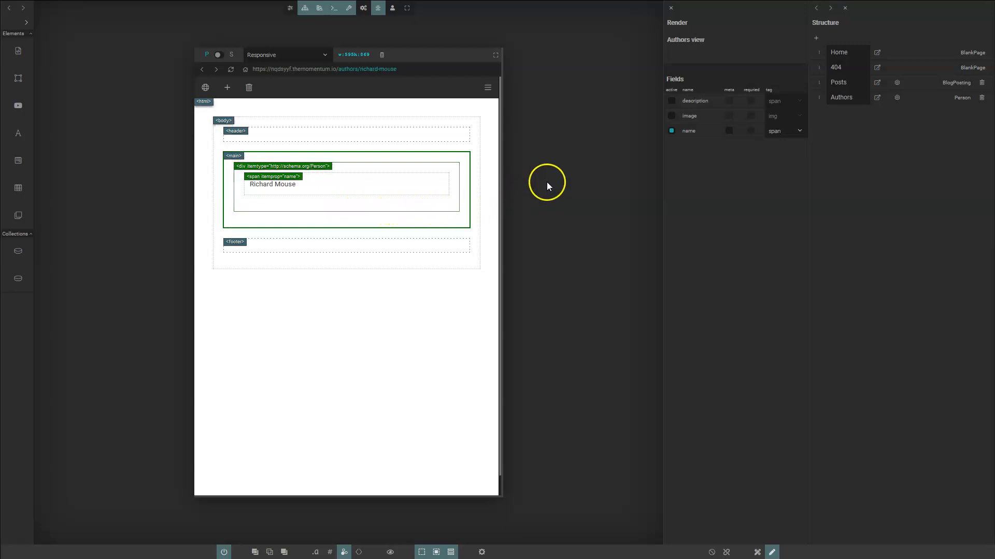
left_click(777, 162)
- Show the description and image fields on the author page
left_click(404, 214)
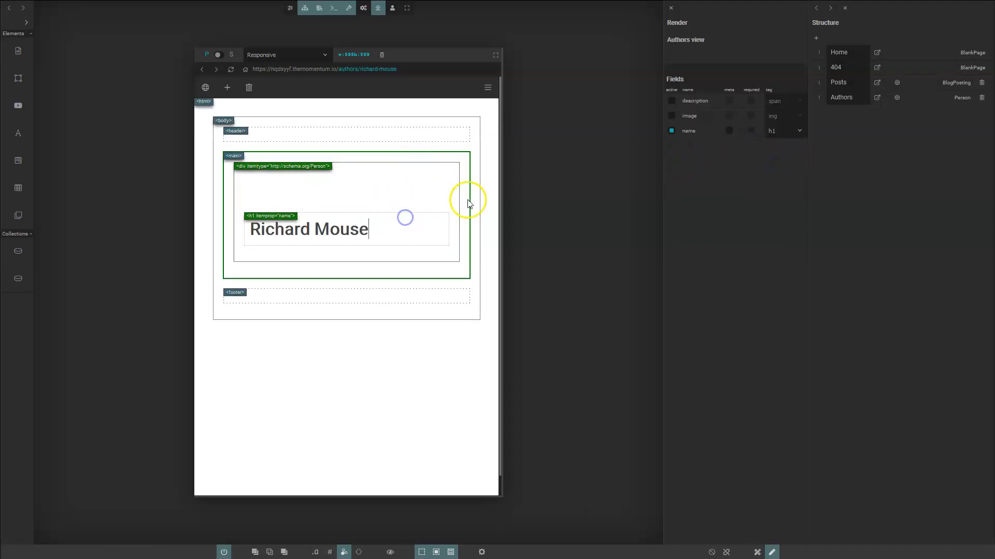
left_click(672, 102)
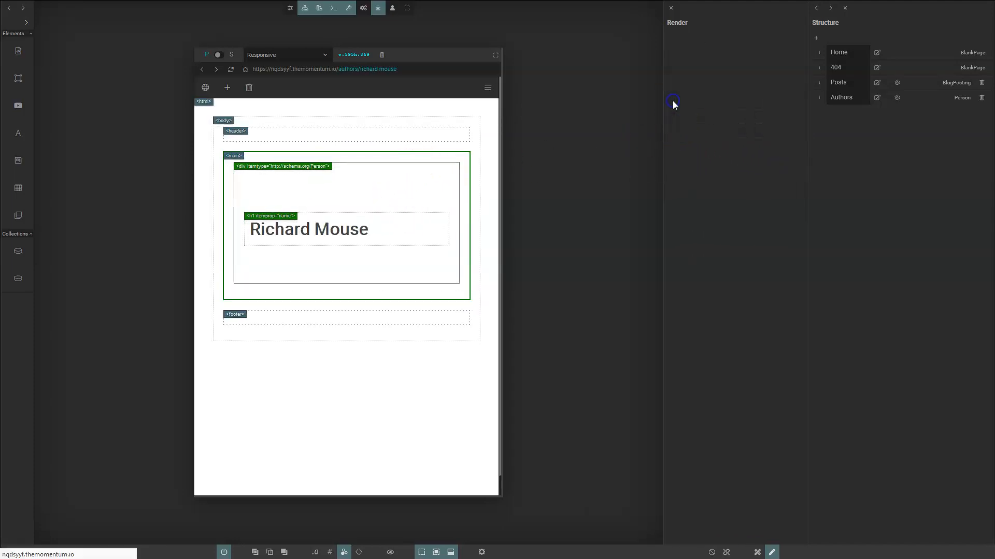
left_click(420, 267)
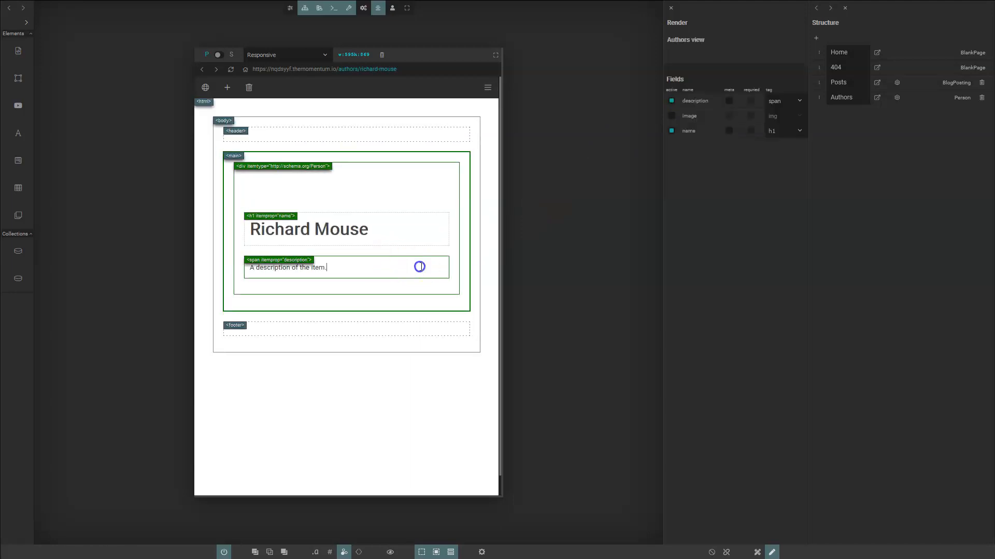
left_click(672, 116)
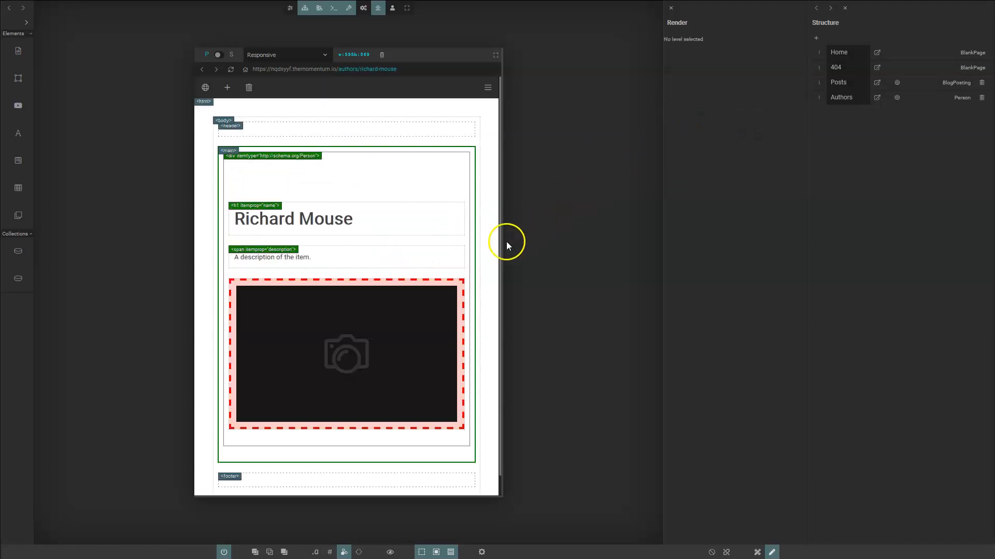
left_click(414, 253)
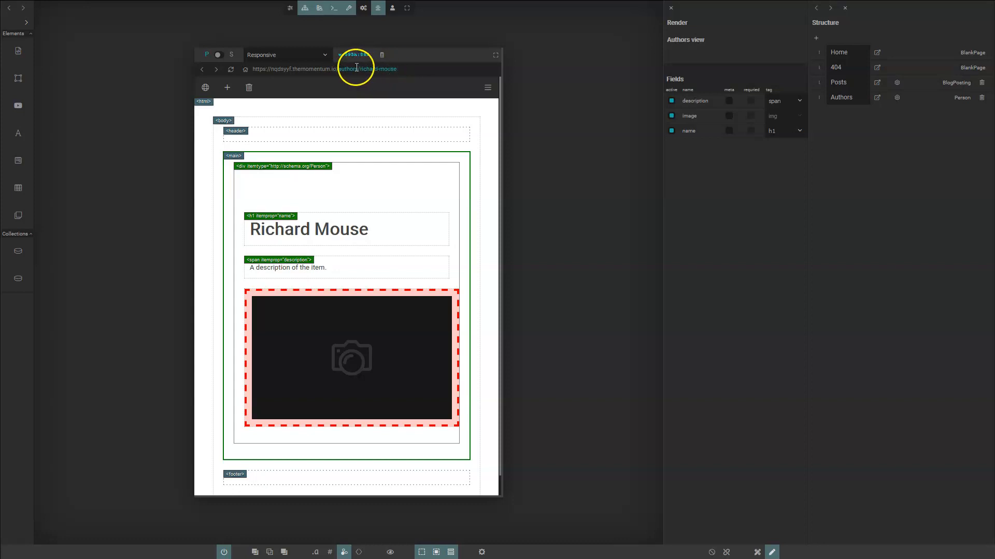
left_click(227, 87)
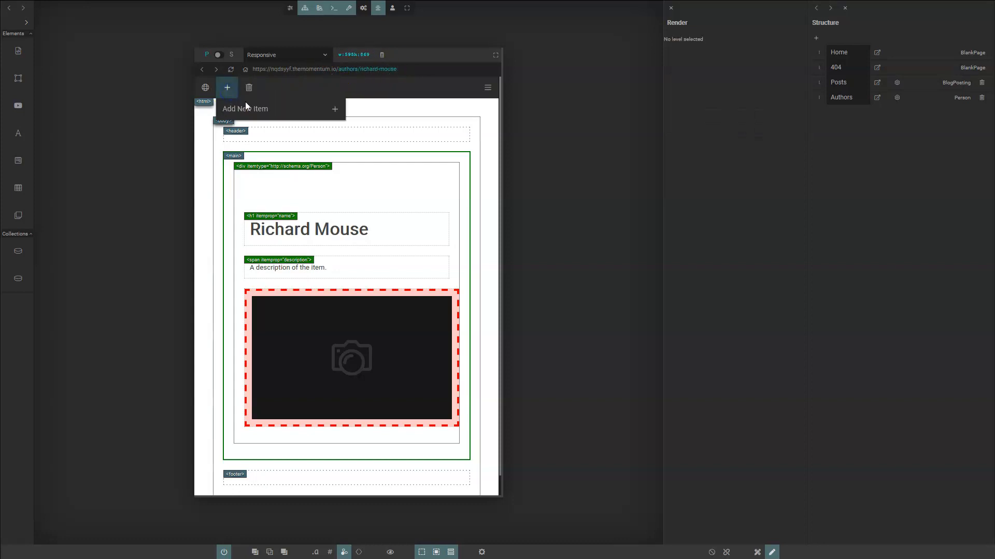
- Create a second author with their name over 'New Item', then return to the Authors list
left_click(334, 109)
left_click(331, 227)
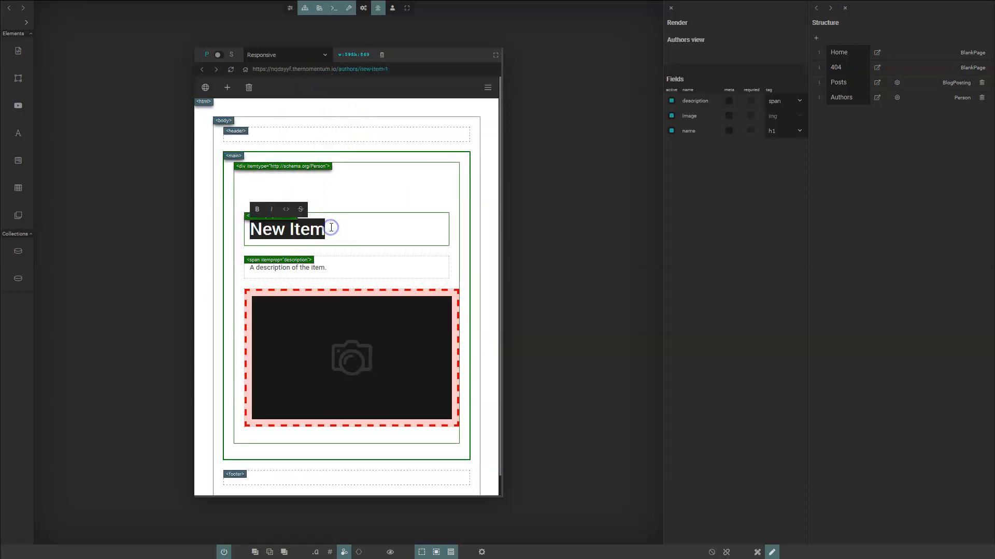
type("John Doe")
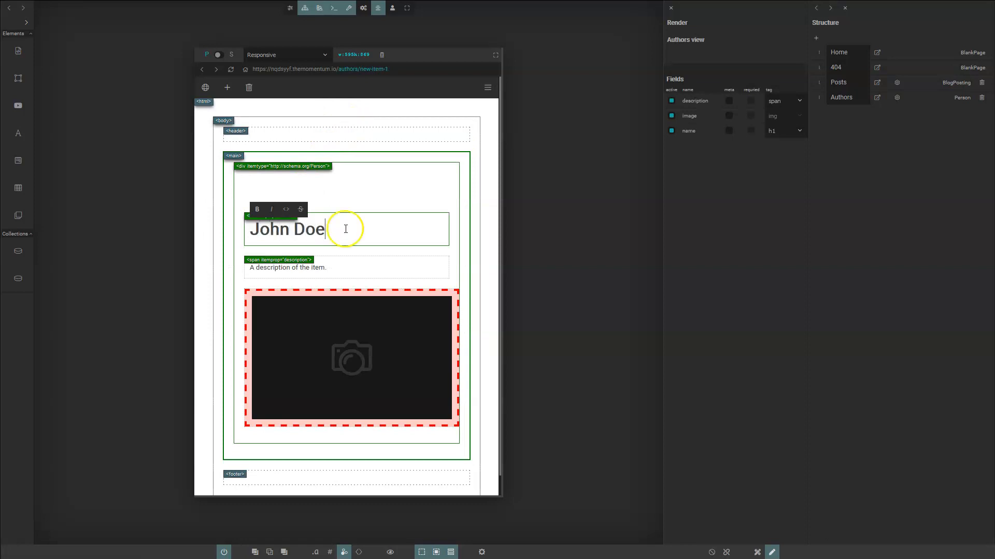
left_click(383, 200)
left_click(684, 165)
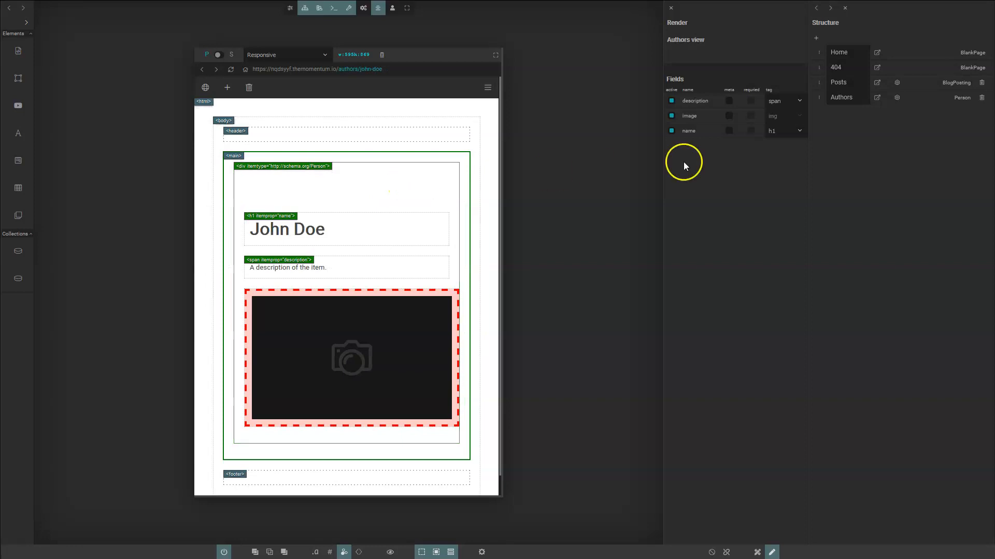
left_click(875, 100)
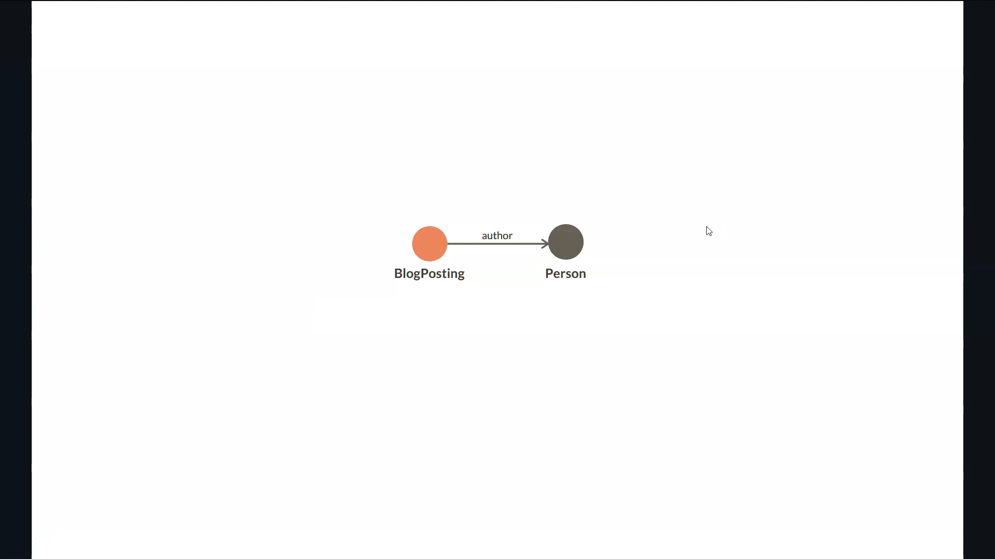
- Tick the author property in the Posts settings, then open the Hello World post
key("alt+Tab")
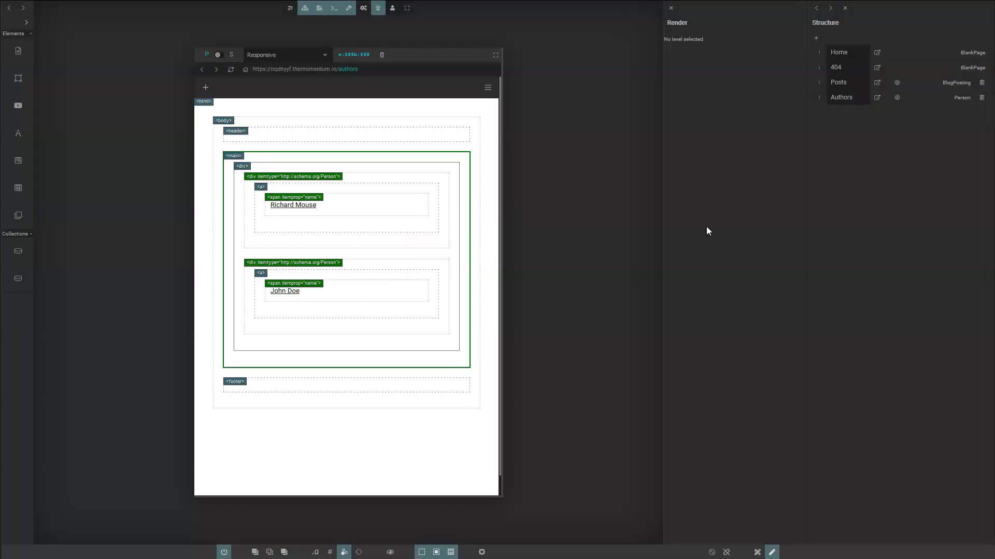
left_click(898, 83)
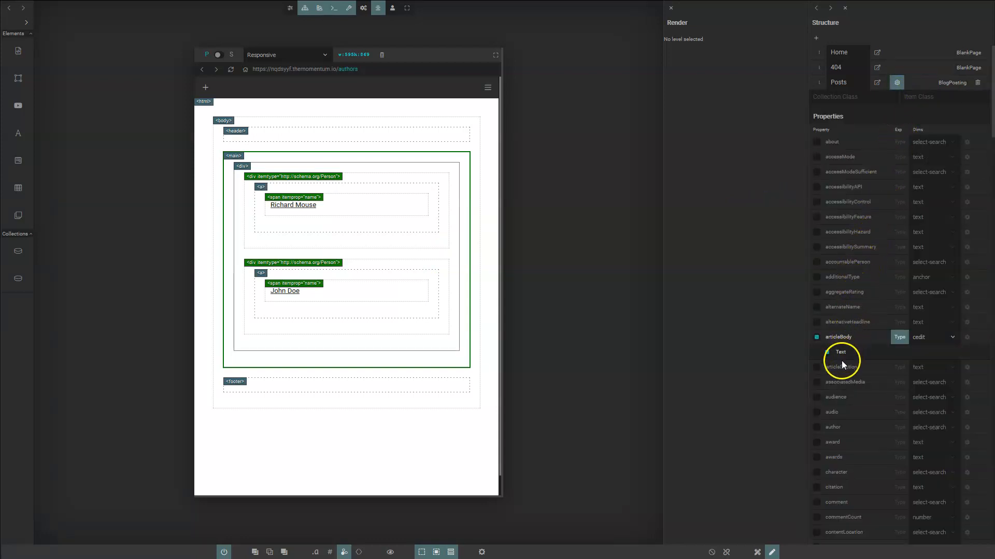
left_click(817, 428)
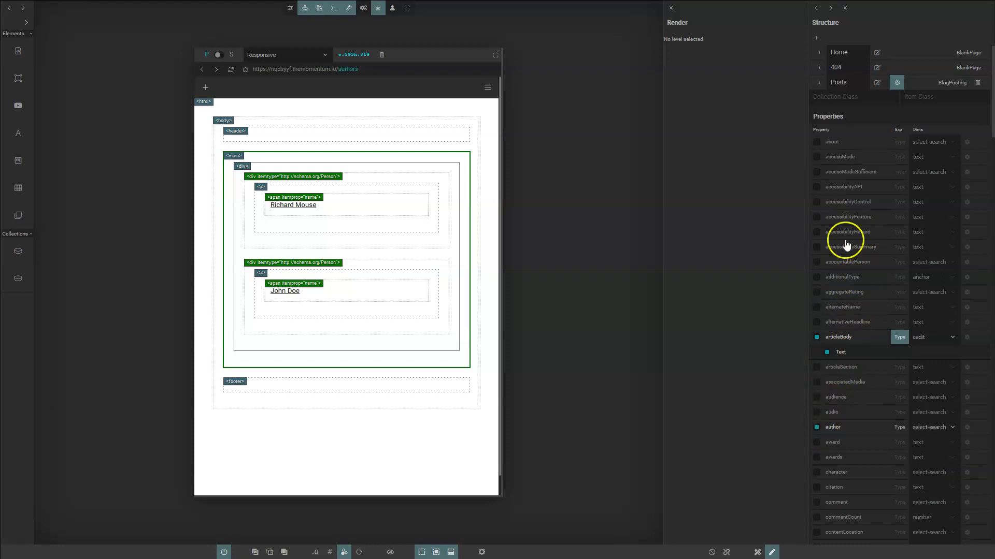
left_click(877, 83)
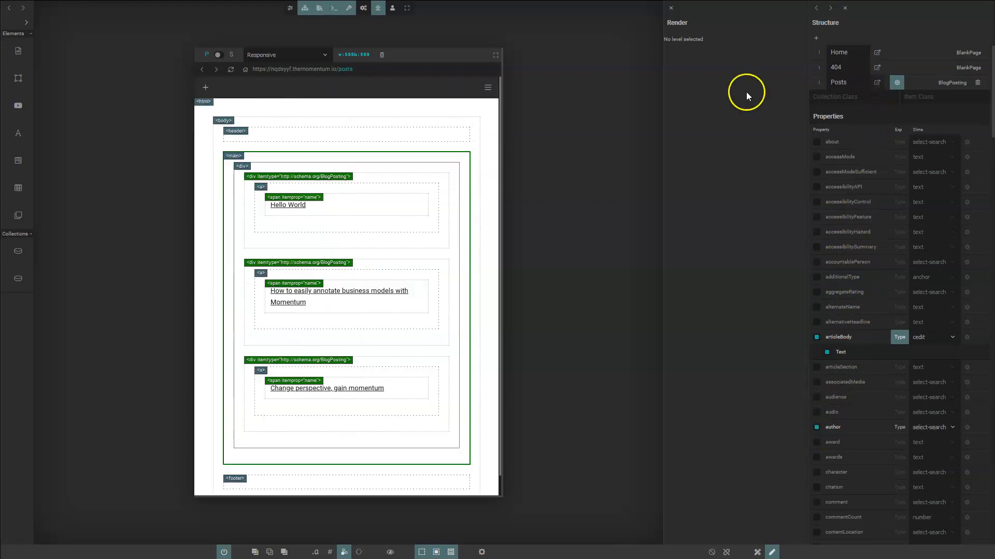
left_click(362, 208)
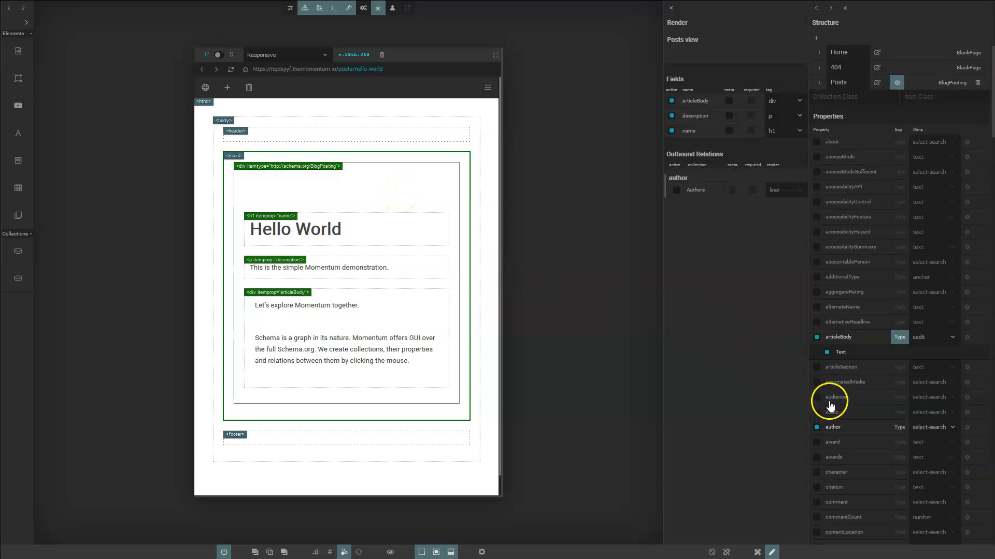
- Check that the author property accepts Organization and Person, then close the Posts collection properties
left_click(899, 428)
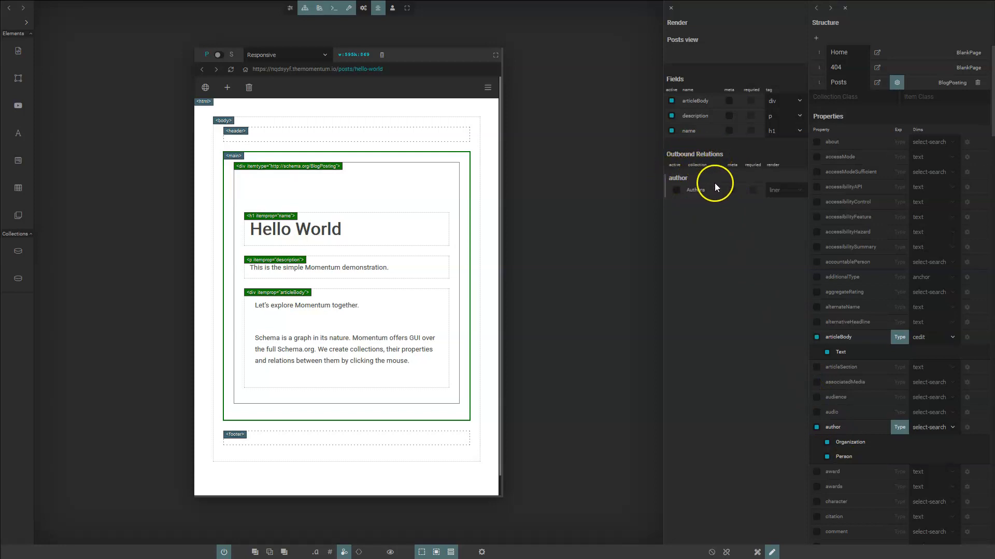
left_click(897, 83)
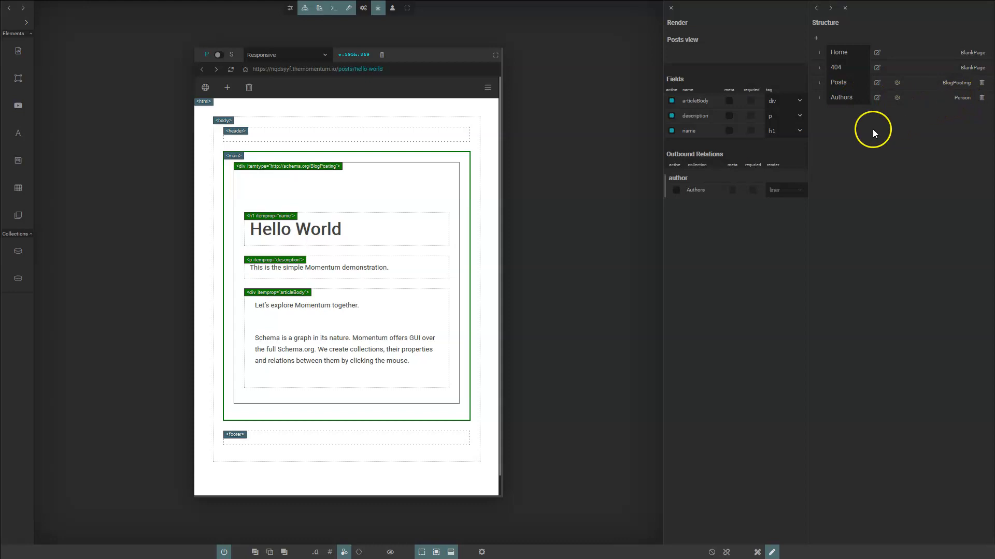
- Link the Hello World post to the existing author found through the author search
left_click(679, 189)
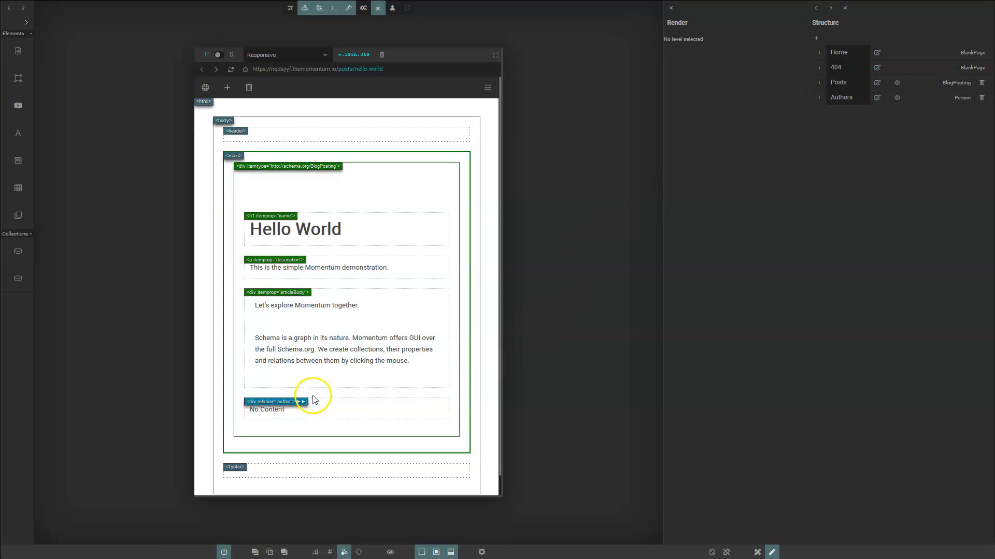
left_click(338, 394)
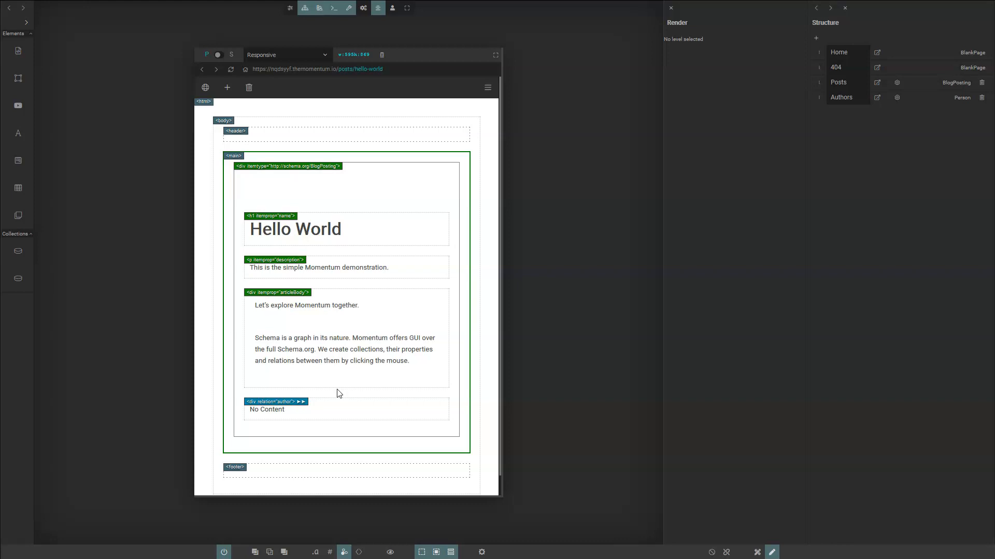
mouse_move(299, 408)
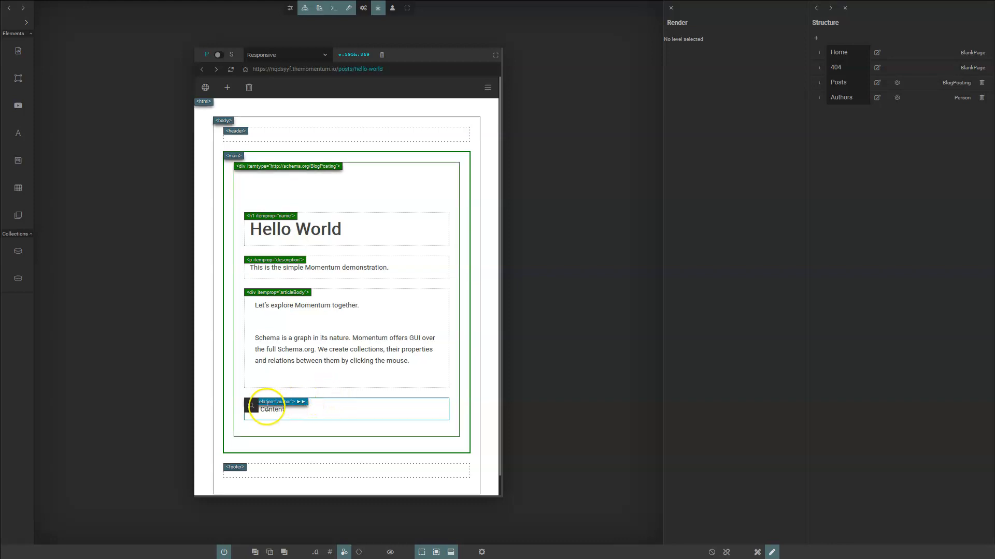
left_click(252, 410)
left_click(267, 417)
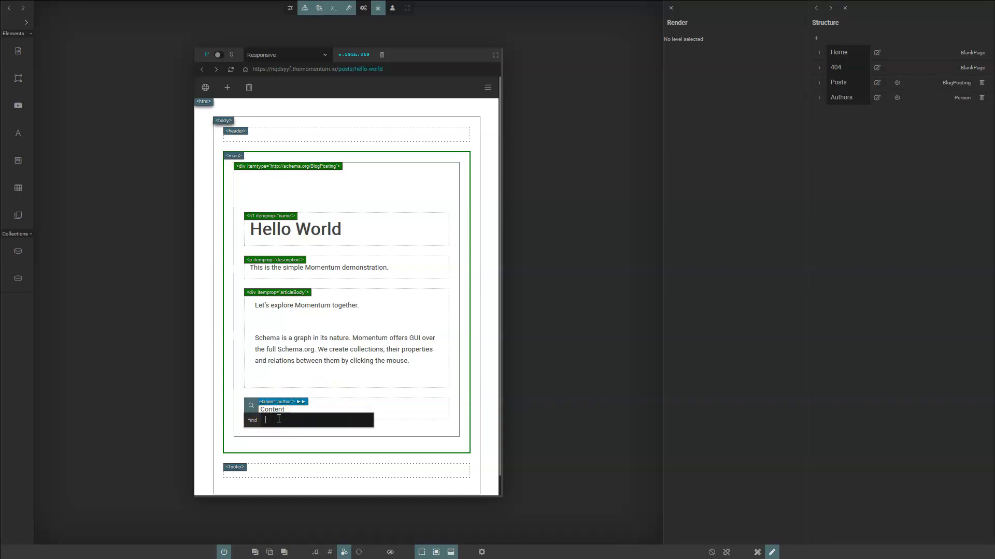
type("rich")
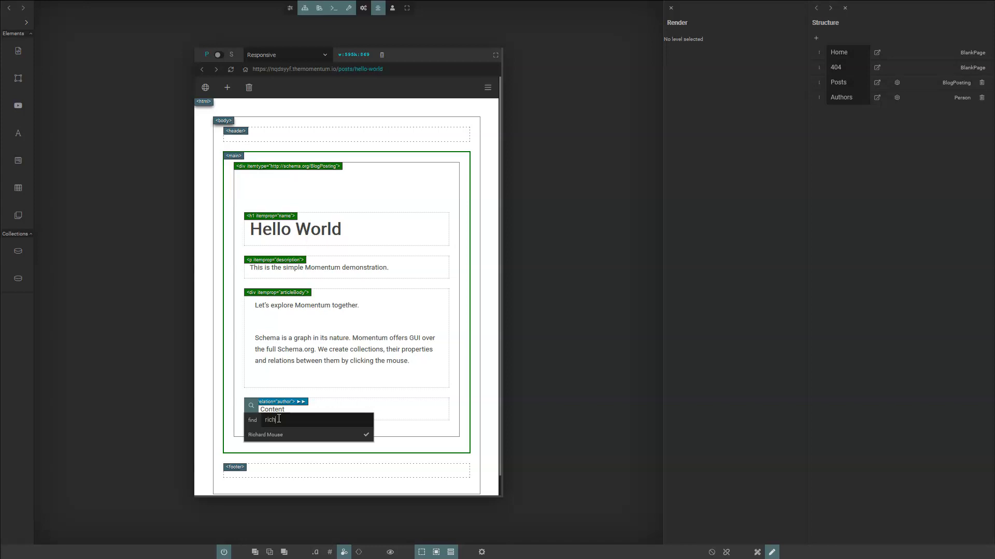
left_click(366, 435)
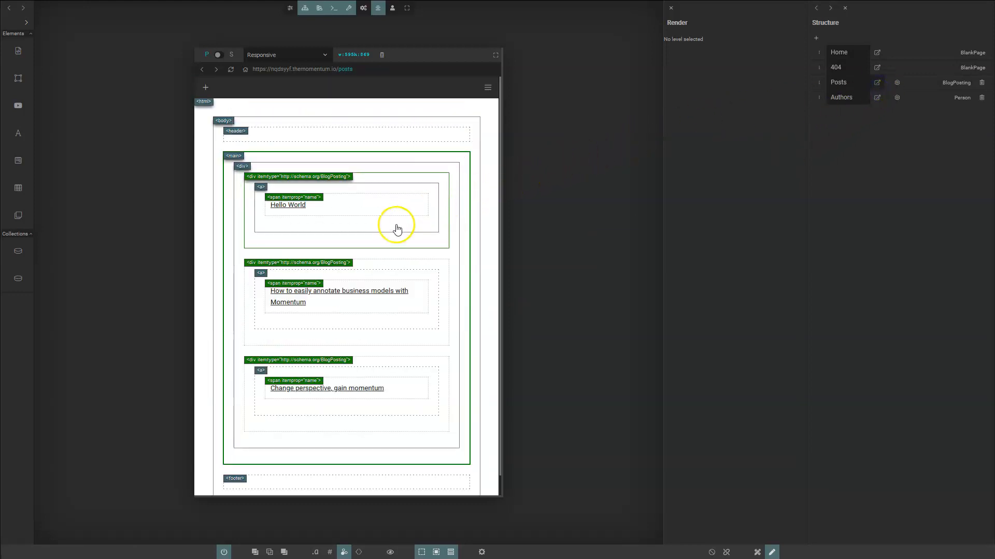
- Link the author to the 'How to easily annotate business models with Momentum' post and refresh the preview
left_click(321, 291)
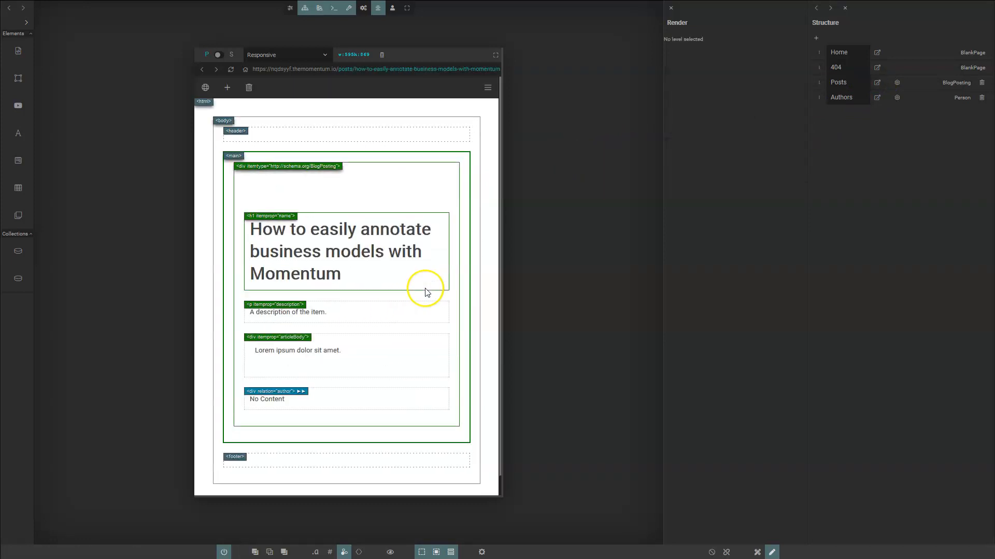
left_click(251, 396)
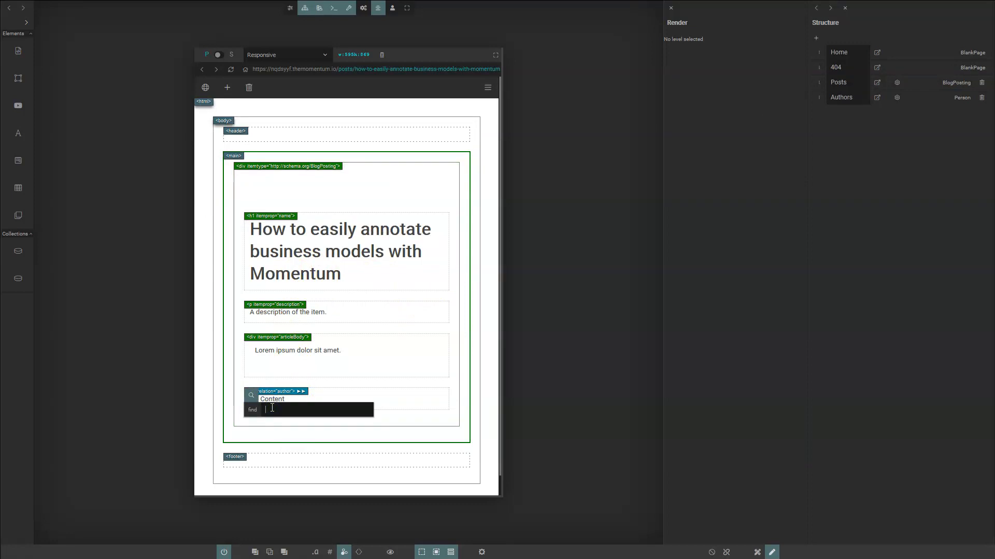
type("rich")
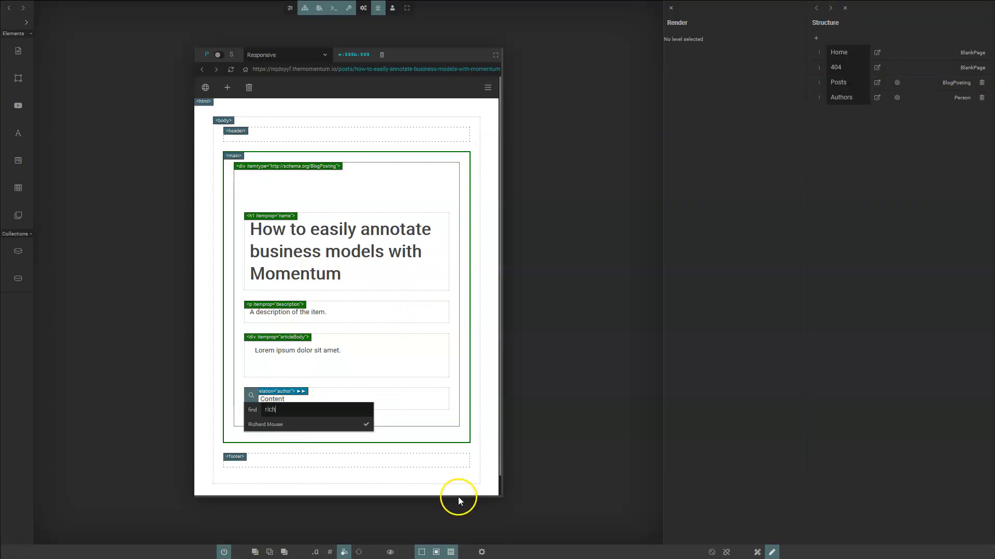
left_click(367, 423)
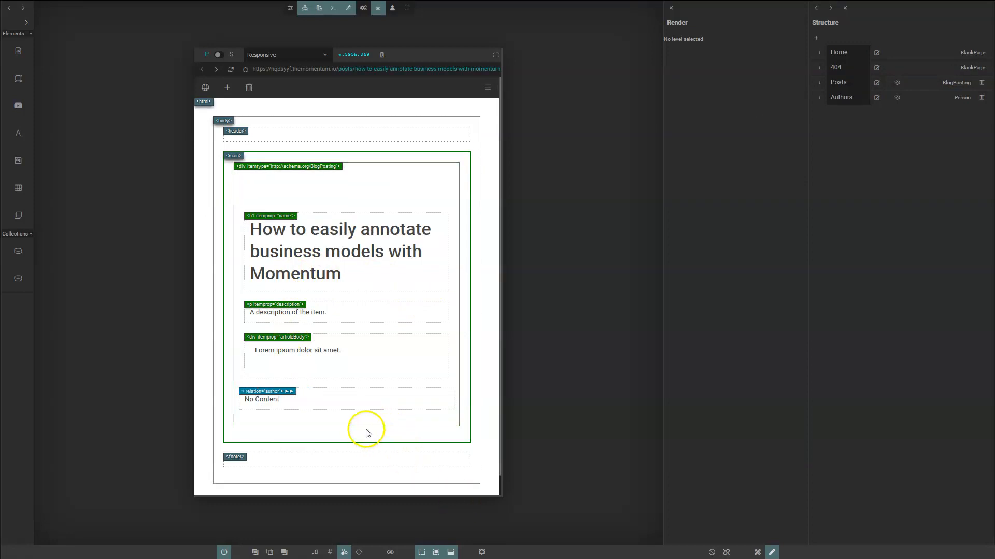
left_click(231, 69)
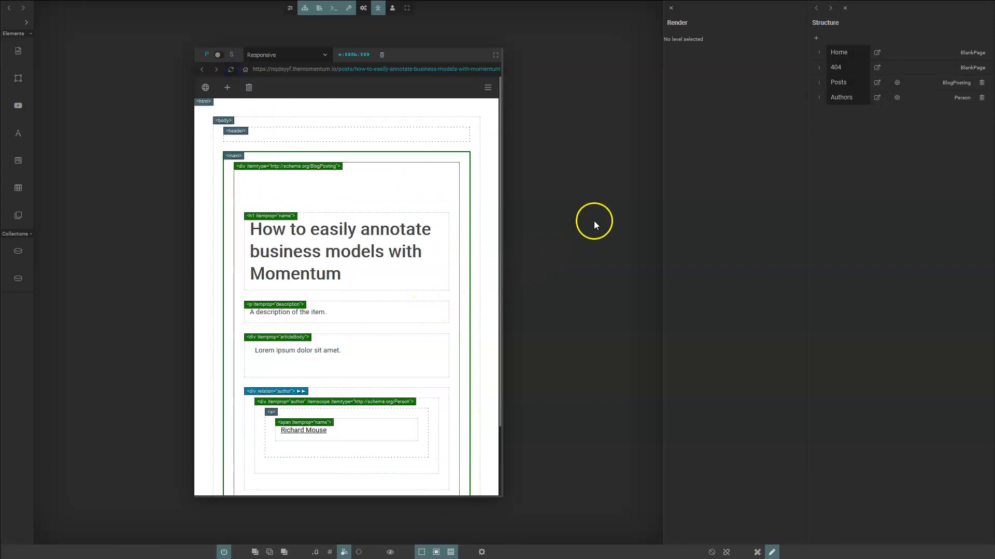
left_click(877, 82)
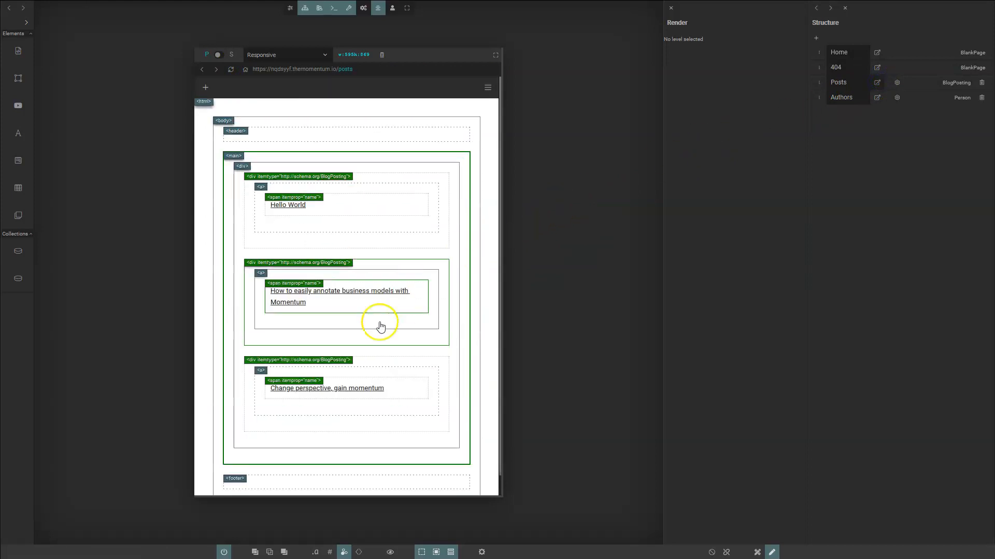
- Link the author to 'Change perspective, gain momentum' and reload the preview
left_click(418, 390)
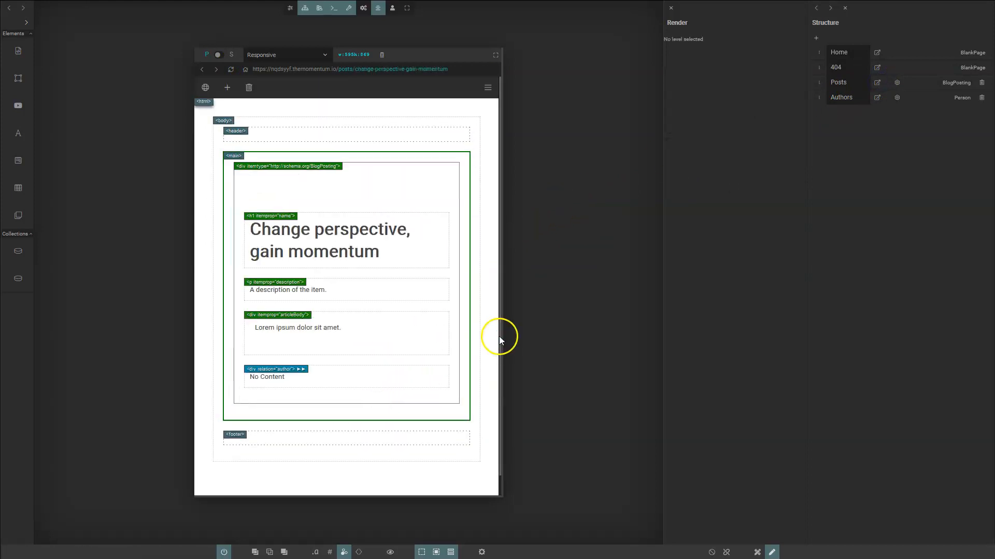
left_click(251, 373)
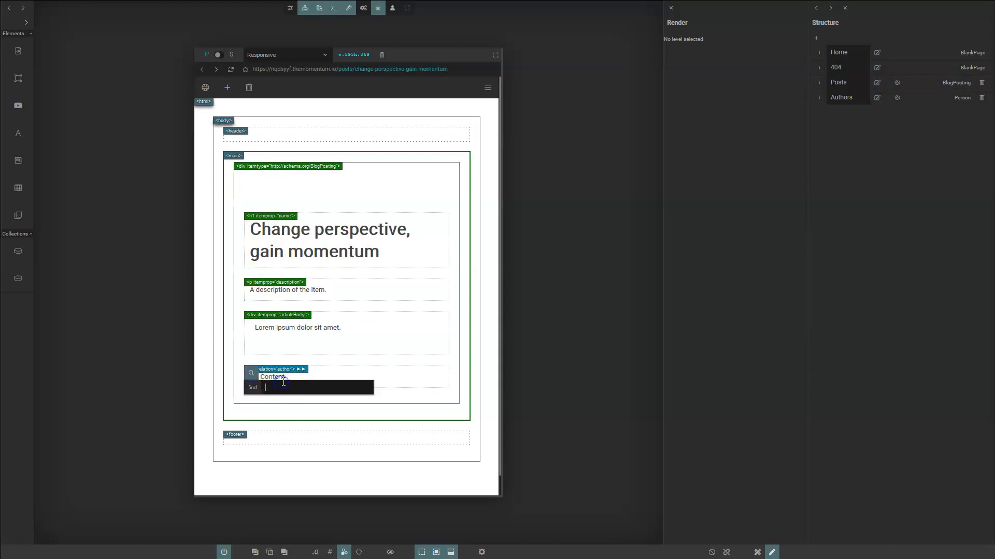
type("richard")
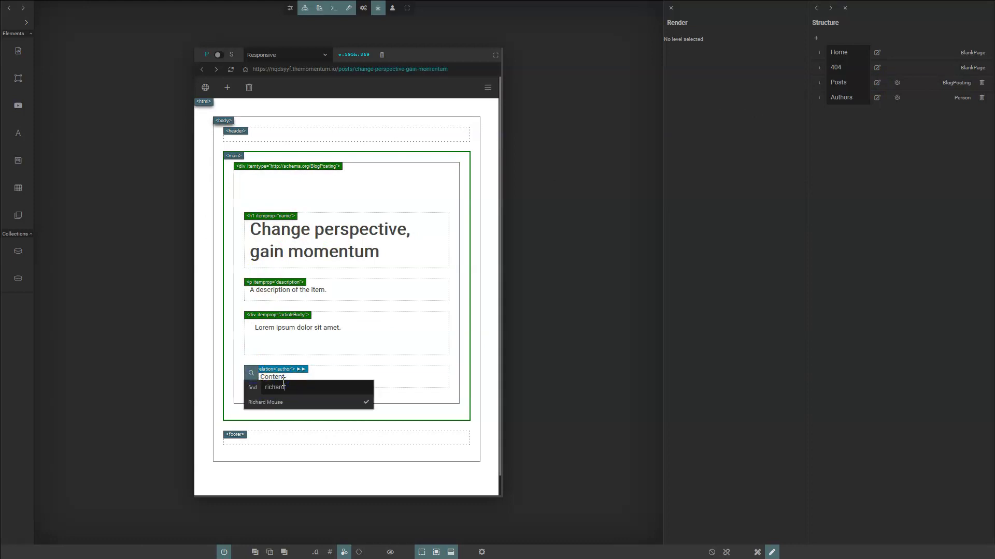
left_click(373, 409)
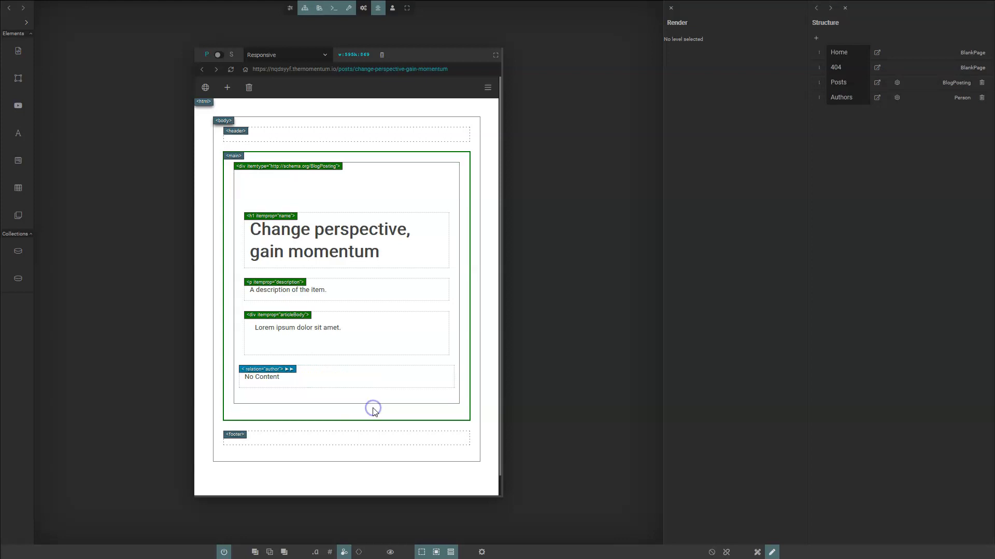
left_click(267, 181)
left_click(230, 69)
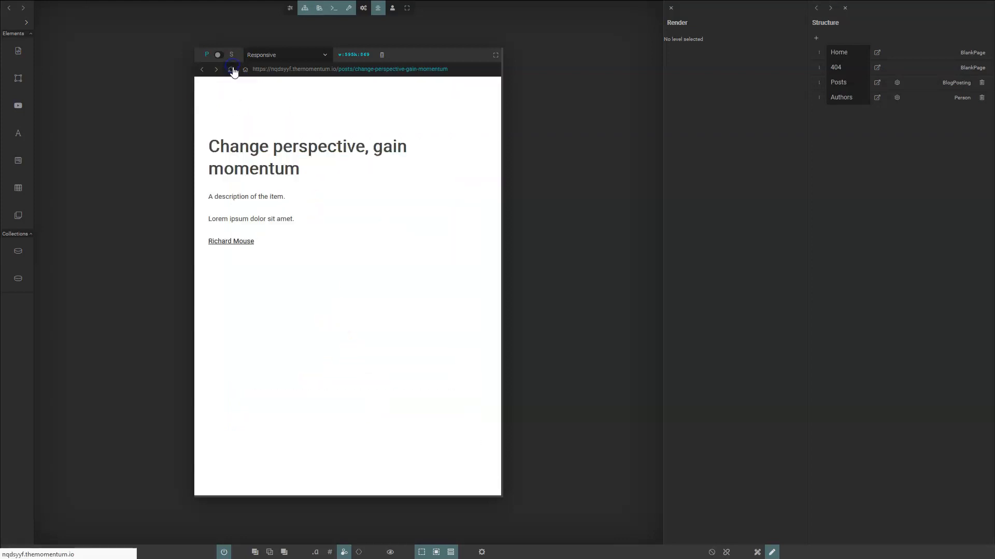
left_click(287, 175)
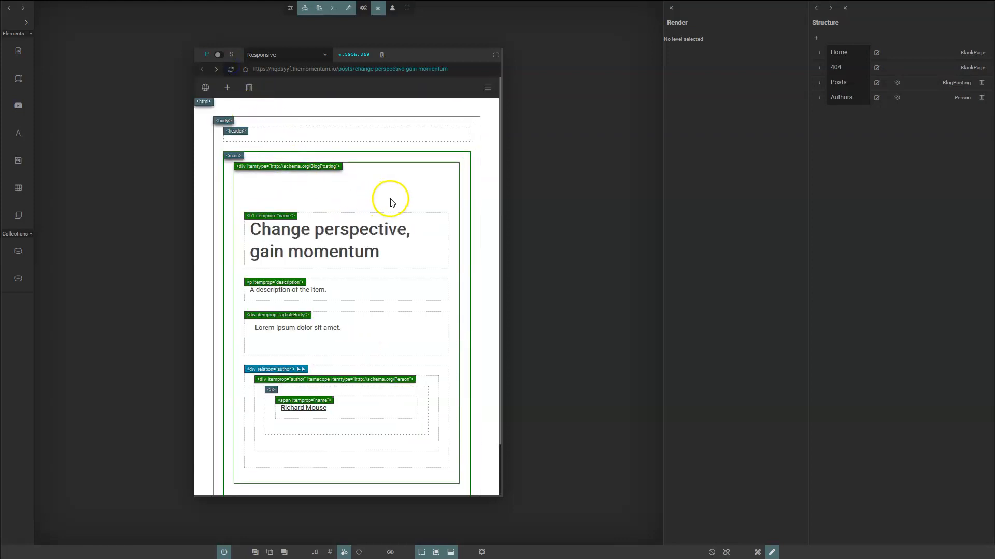
scroll(392, 202, "down", 1)
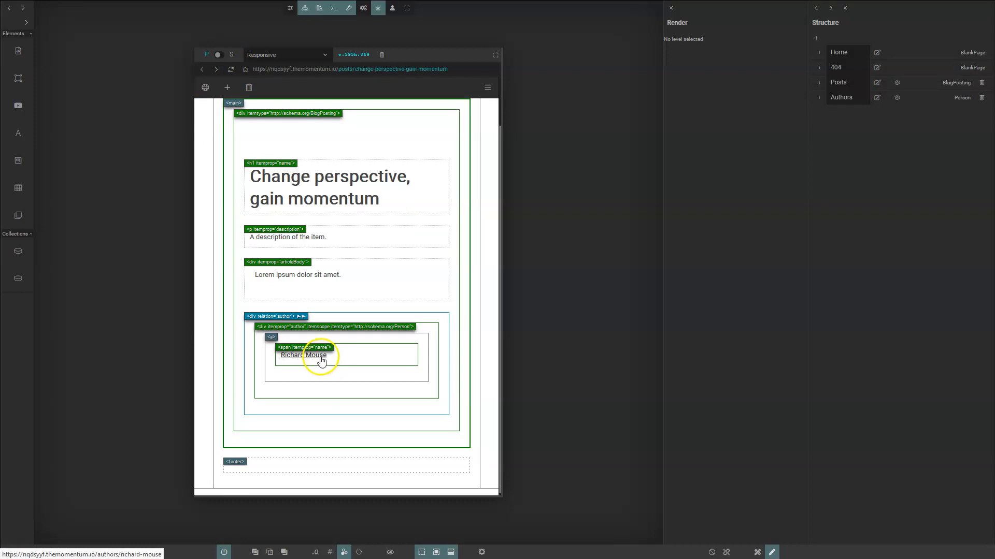
- Follow the post's author link to the author page, return, and select the author block
left_click(324, 361)
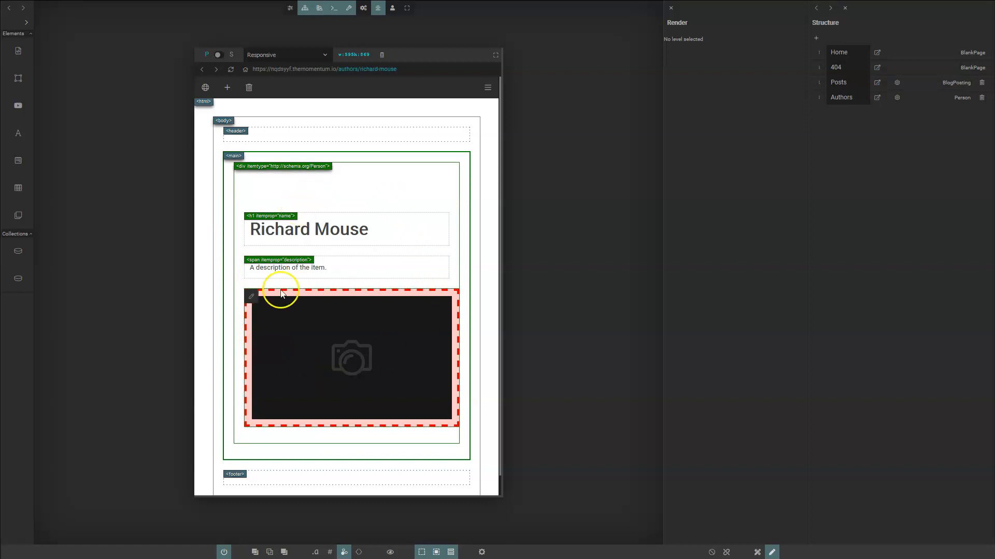
left_click(202, 70)
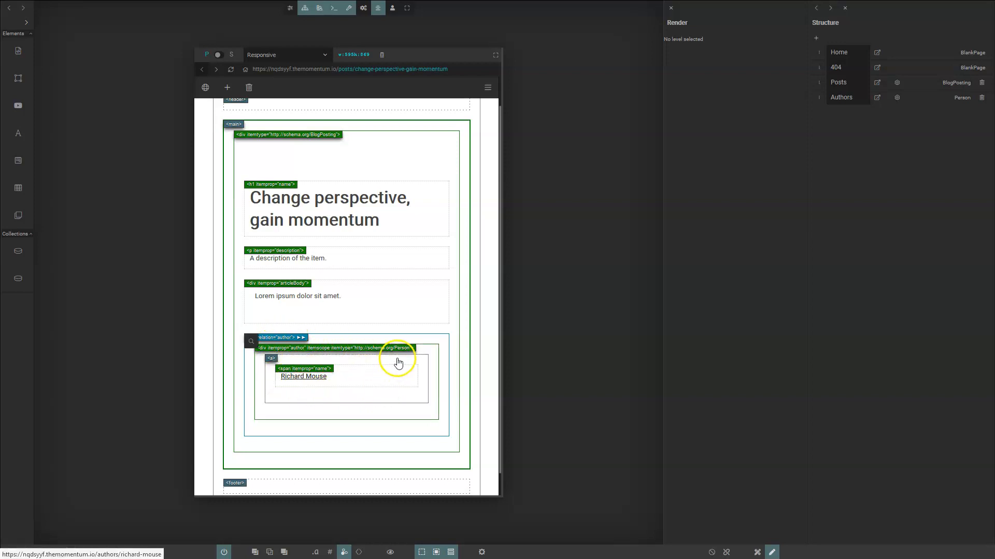
left_click(429, 355)
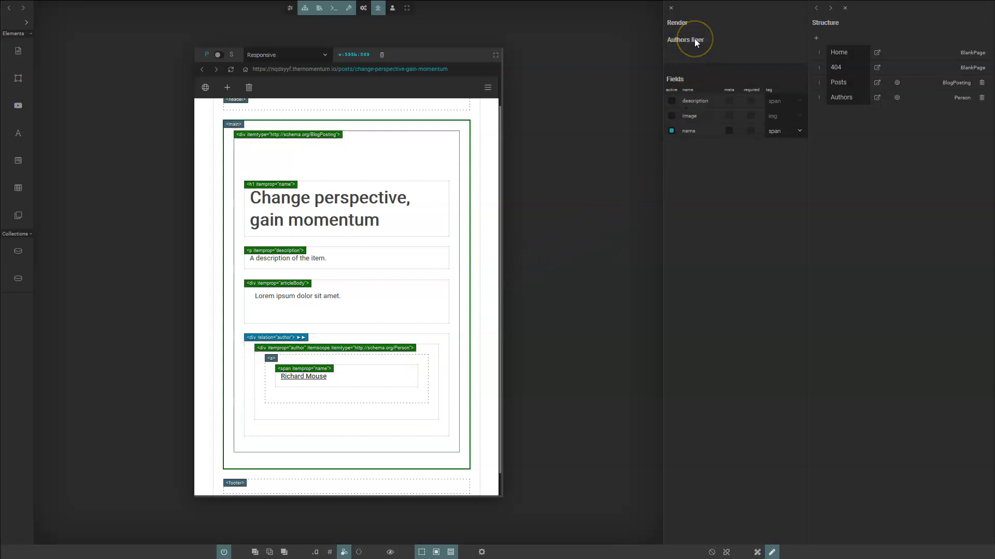
- Leave the BlogPosting Authors relation rendered as liner, then go back to the posts list
left_click(238, 327)
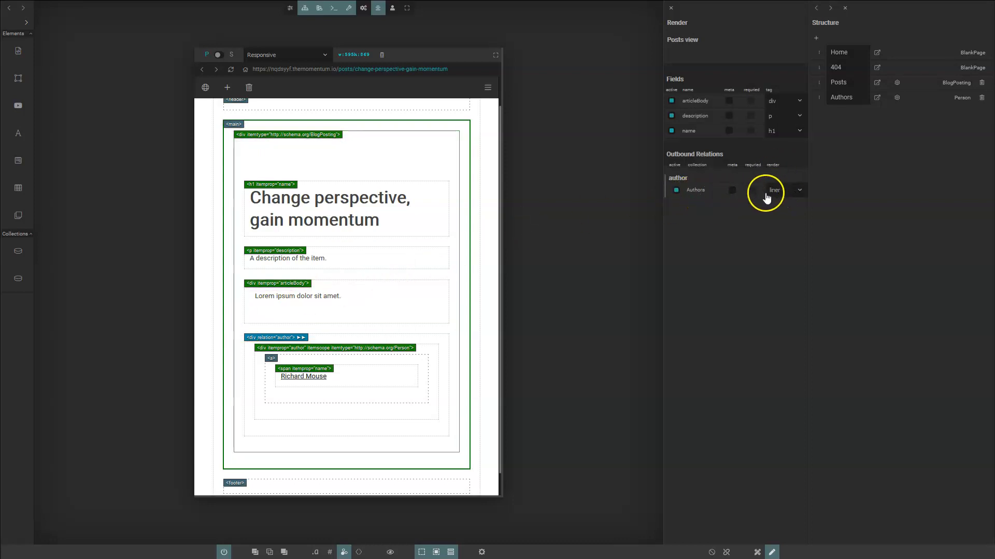
left_click(798, 191)
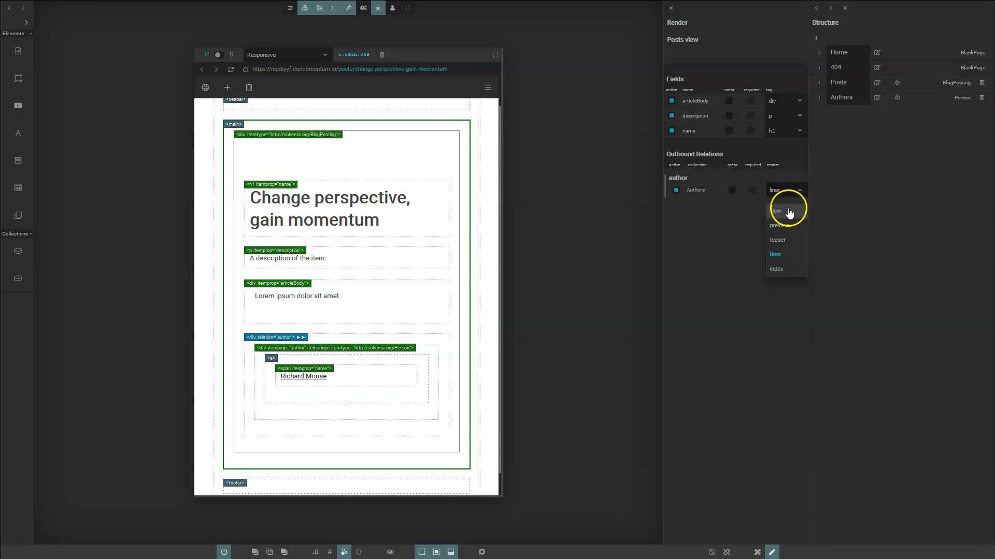
left_click(800, 192)
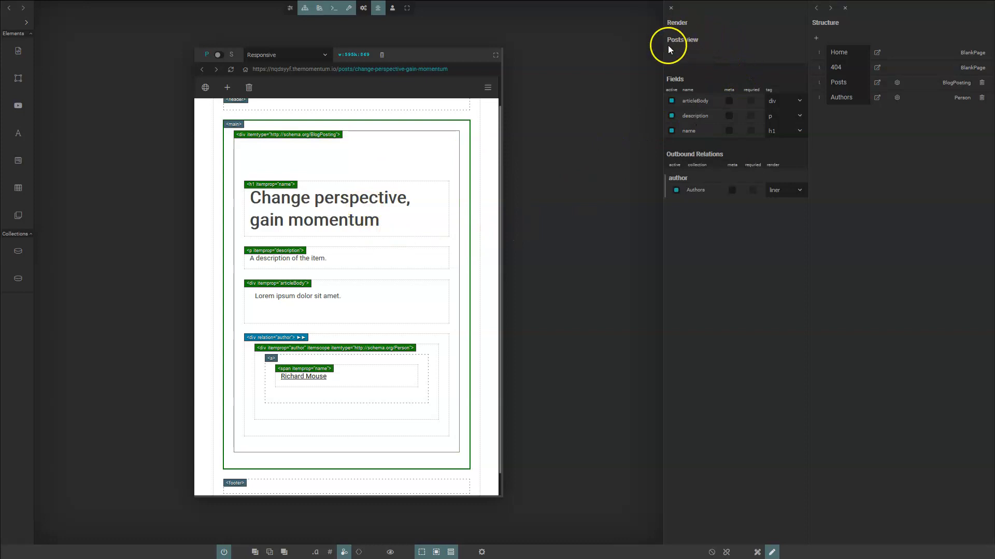
left_click(876, 84)
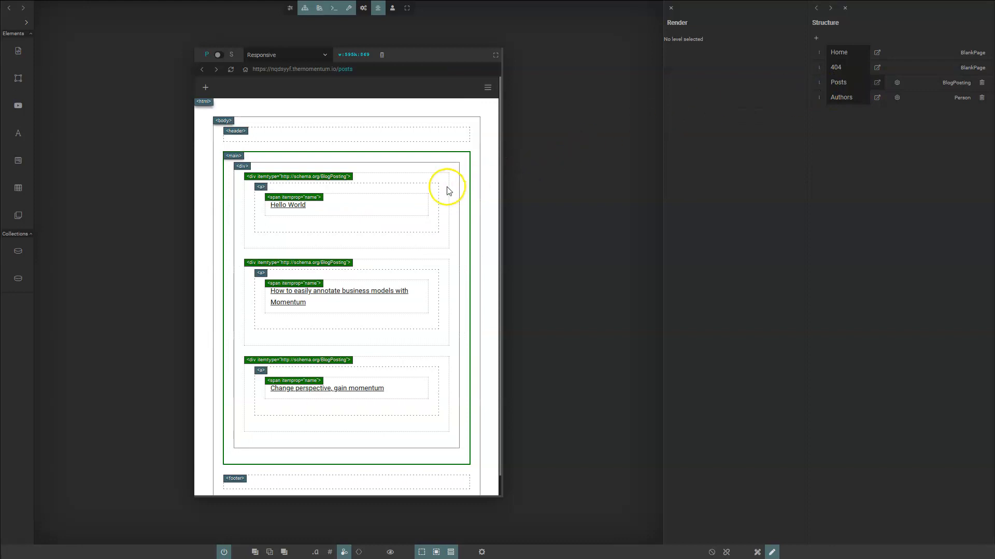
- Activate the Authors outbound relation for list posts so each shows its author, then follow an author link
left_click(392, 181)
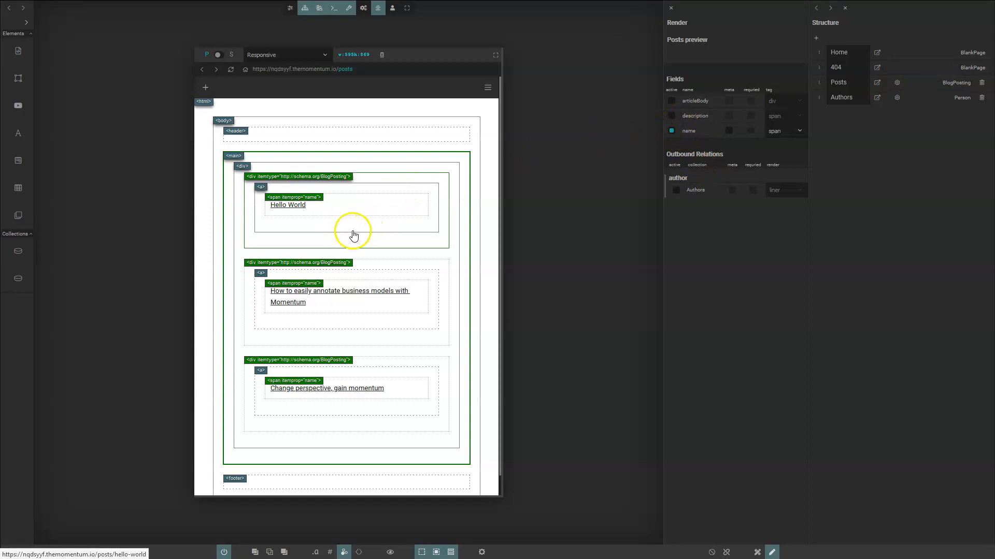
left_click(677, 190)
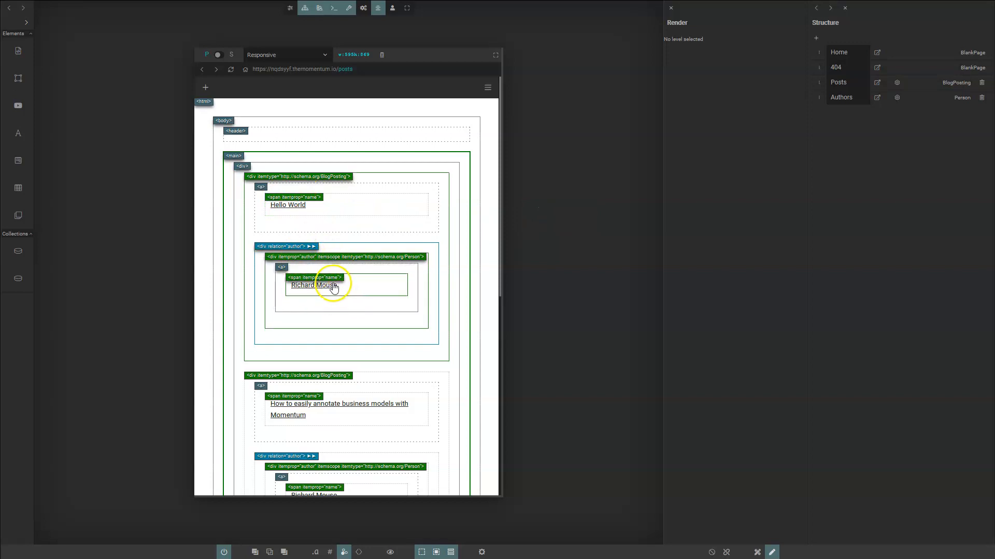
scroll(329, 285, "down", 1)
scroll(330, 287, "down", 6)
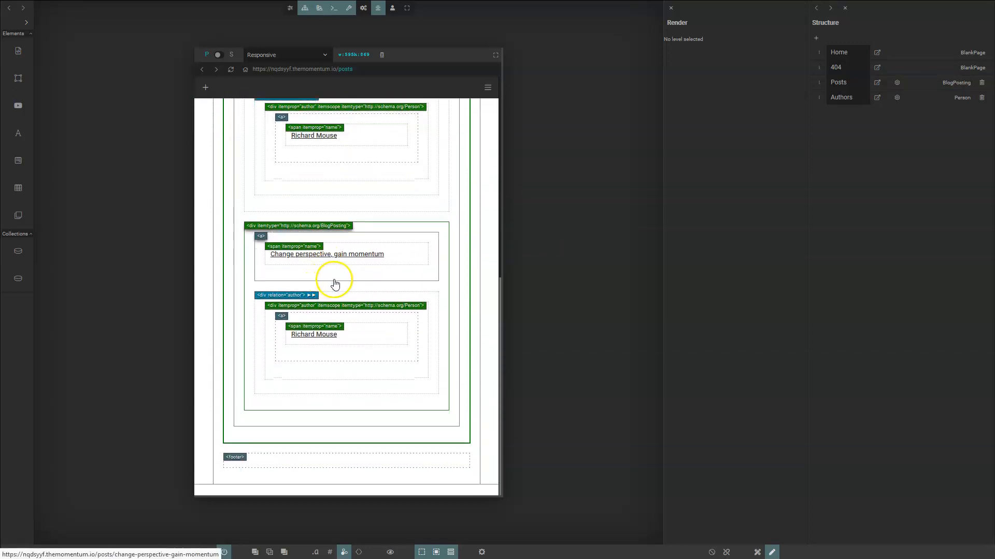
left_click(328, 333)
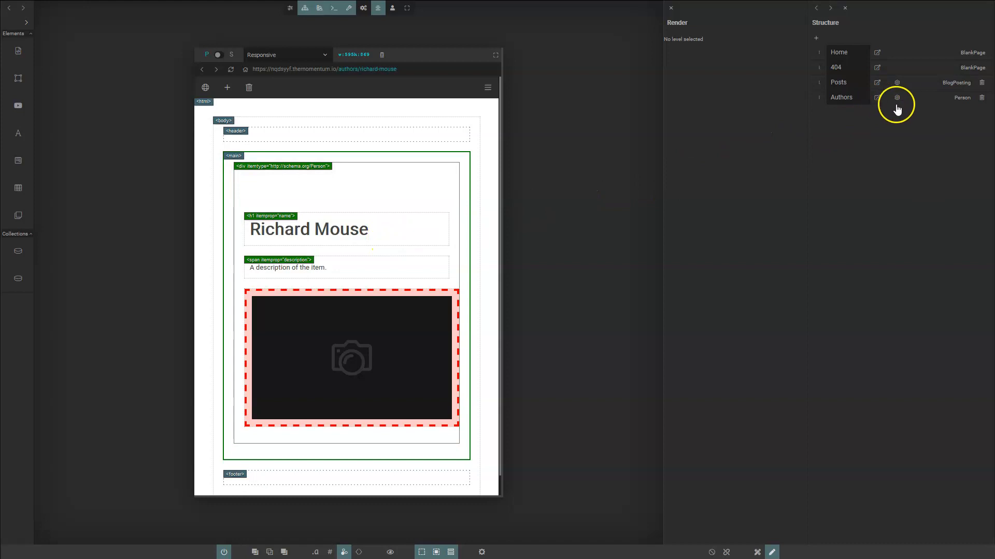
- Open the Authors collection's settings from the Structure panel
left_click(898, 99)
- Enable 'author' as an inbound property and activate the inbound Posts relation on the author page
scroll(887, 284, "down", 5)
scroll(879, 252, "down", 13)
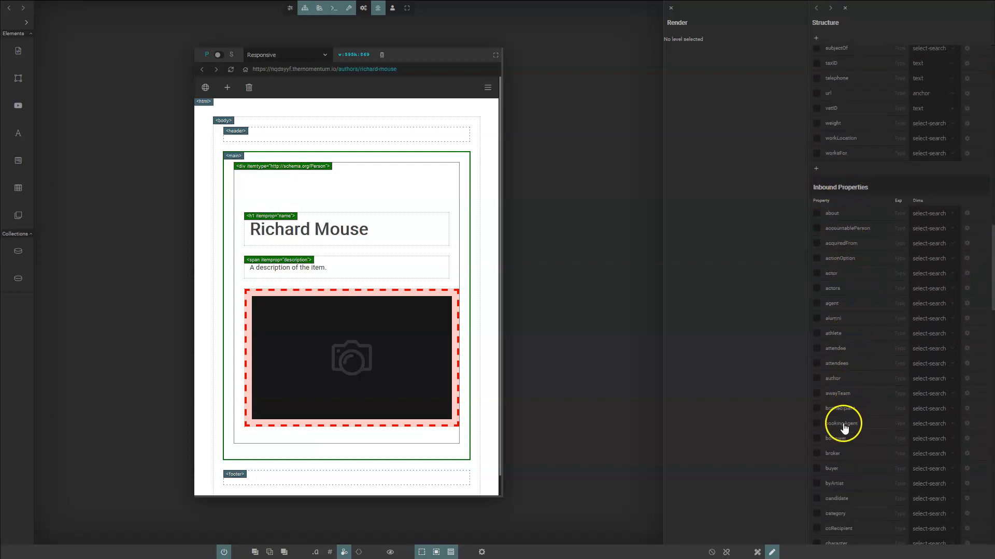
left_click(818, 380)
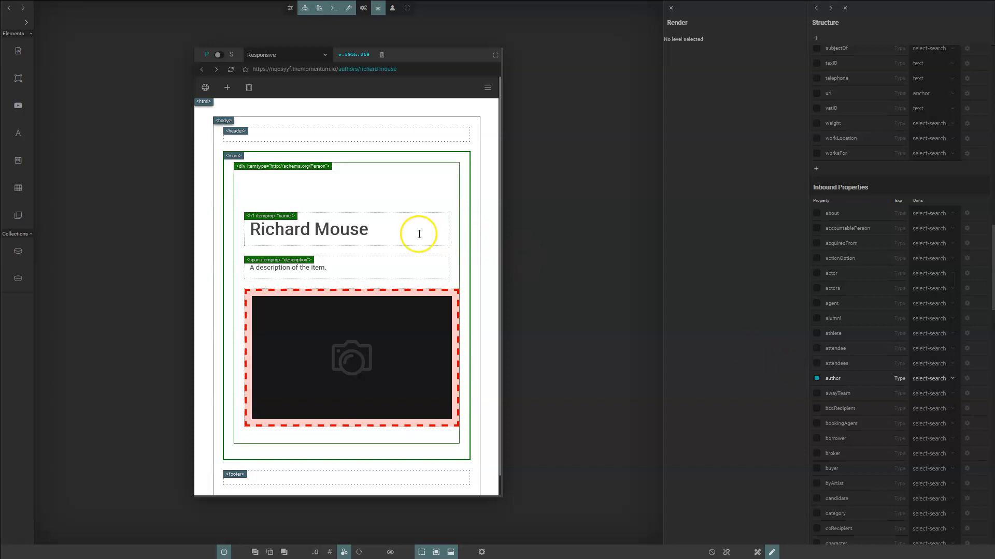
left_click(409, 252)
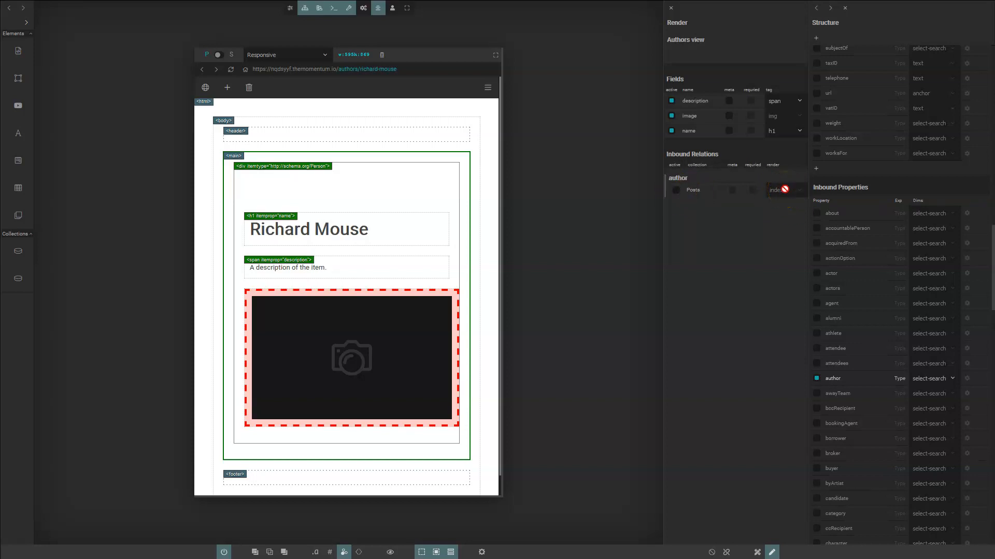
left_click(691, 191)
left_click(676, 190)
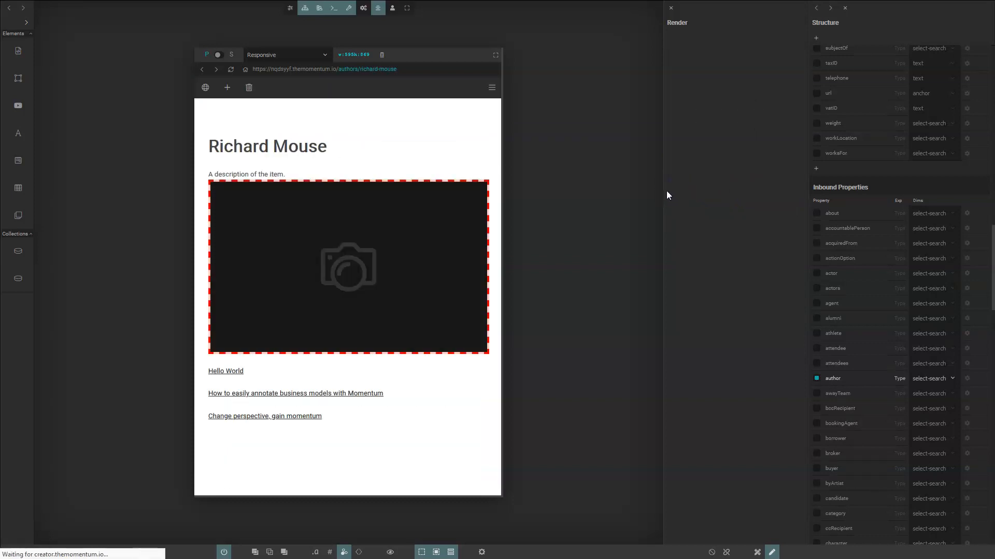
scroll(357, 236, "down", 4)
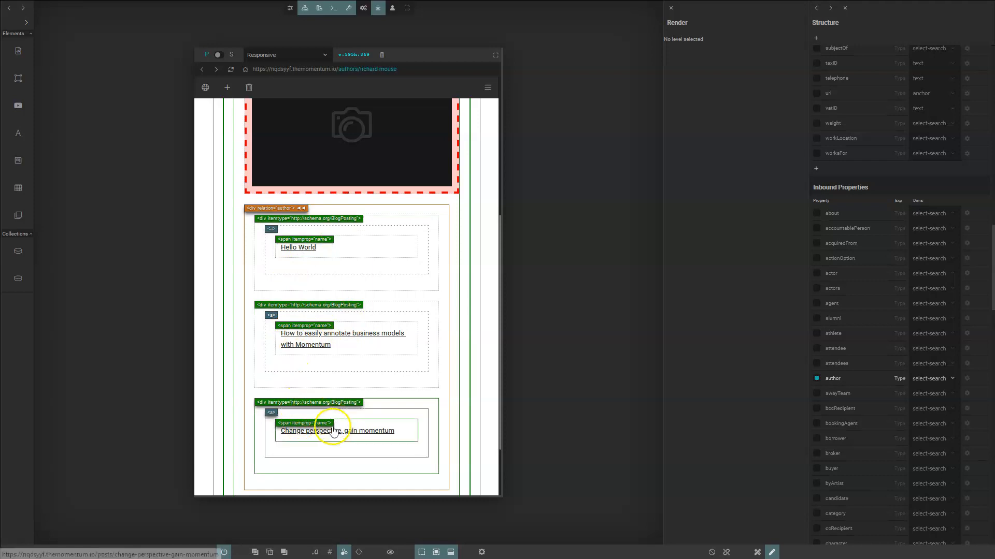
scroll(357, 357, "up", 4)
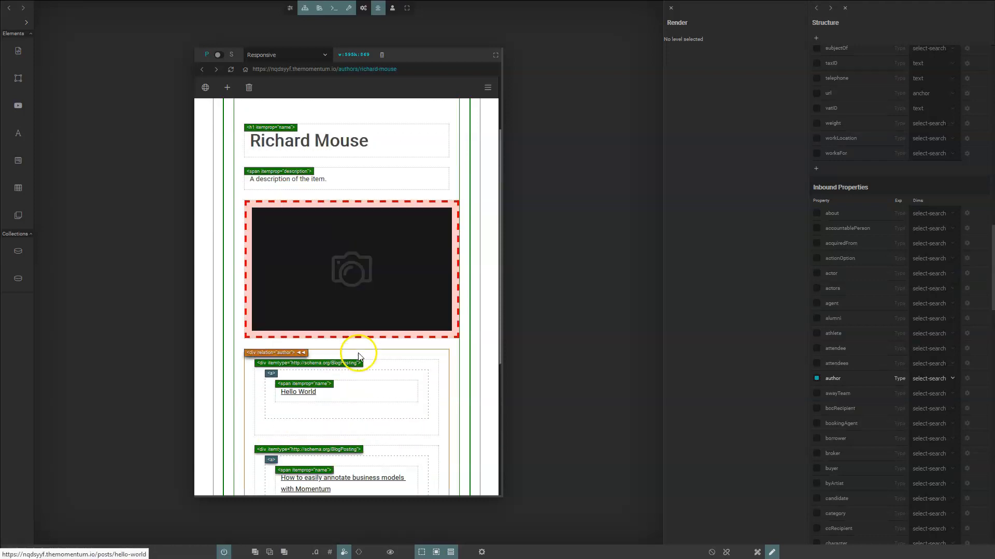
scroll(344, 322, "down", 6)
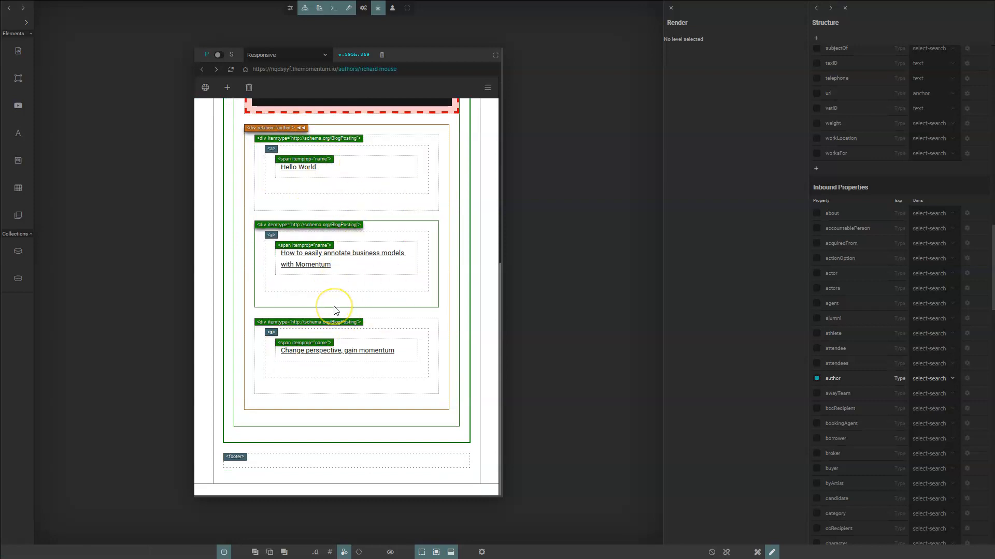
scroll(362, 324, "up", 1)
scroll(361, 326, "down", 1)
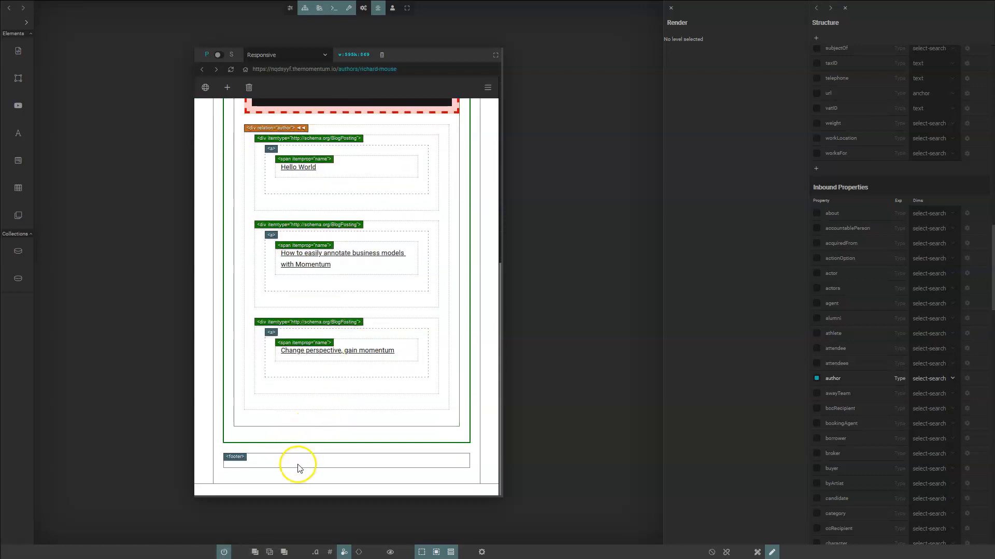
left_click(224, 551)
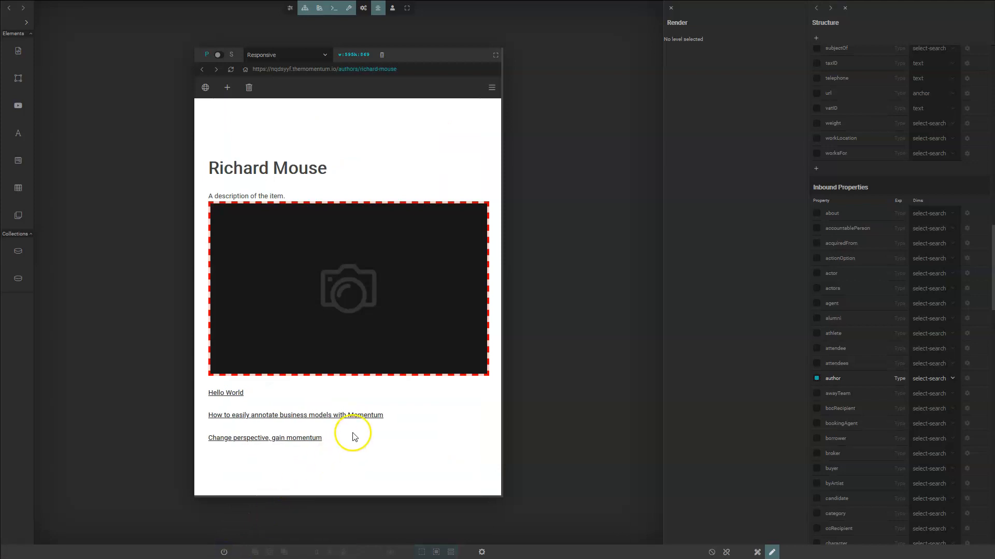
mouse_move(226, 251)
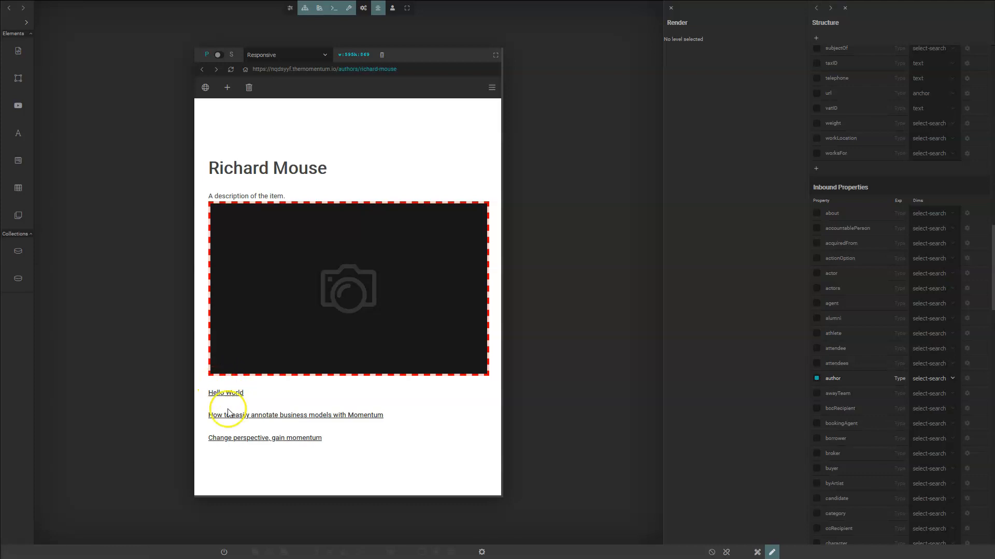
- Place an h2 reading 'Latest Articles' above the author's post list, then leave edit mode
left_click(225, 552)
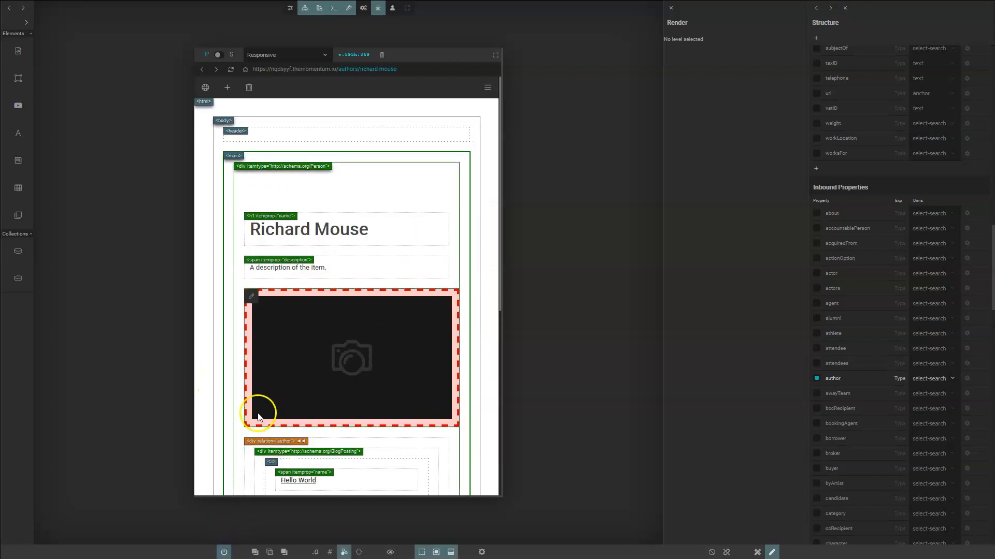
scroll(249, 415, "down", 2)
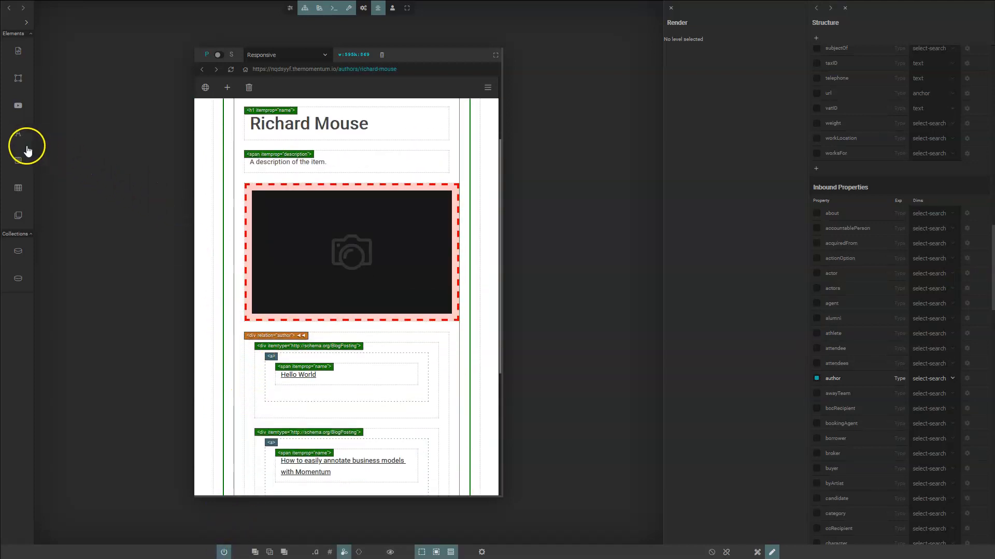
mouse_move(18, 139)
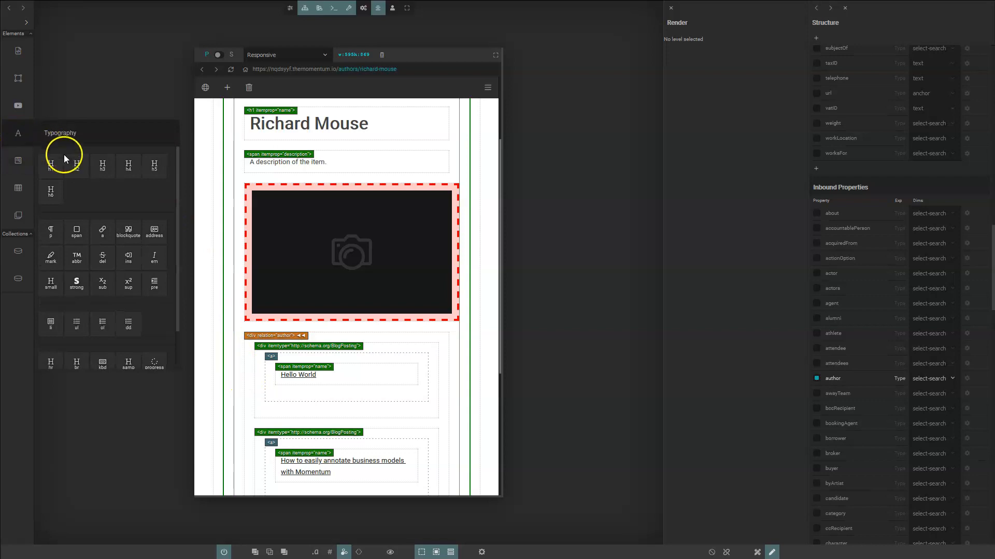
left_click_drag(75, 169, 245, 367)
left_click(299, 358)
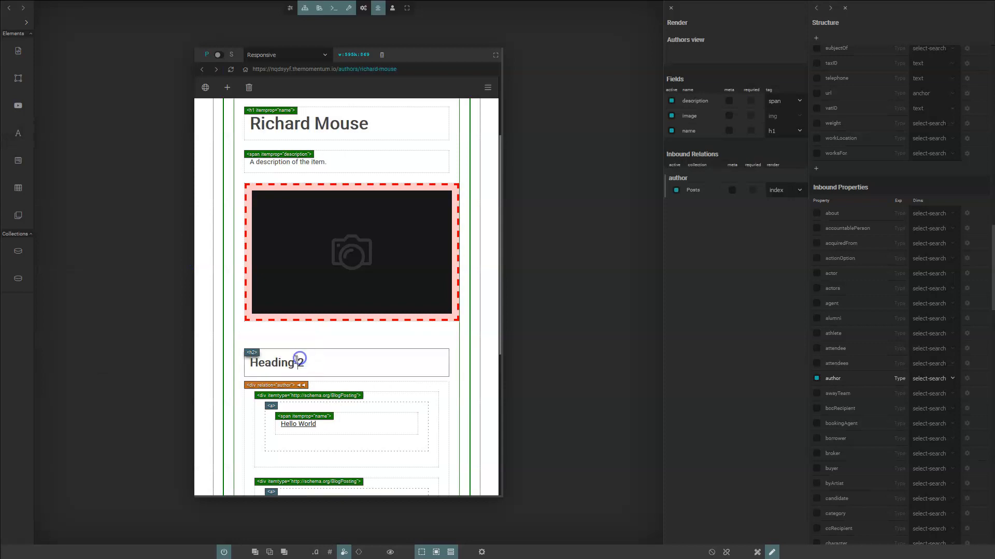
double_click(303, 365)
triple_click(301, 366)
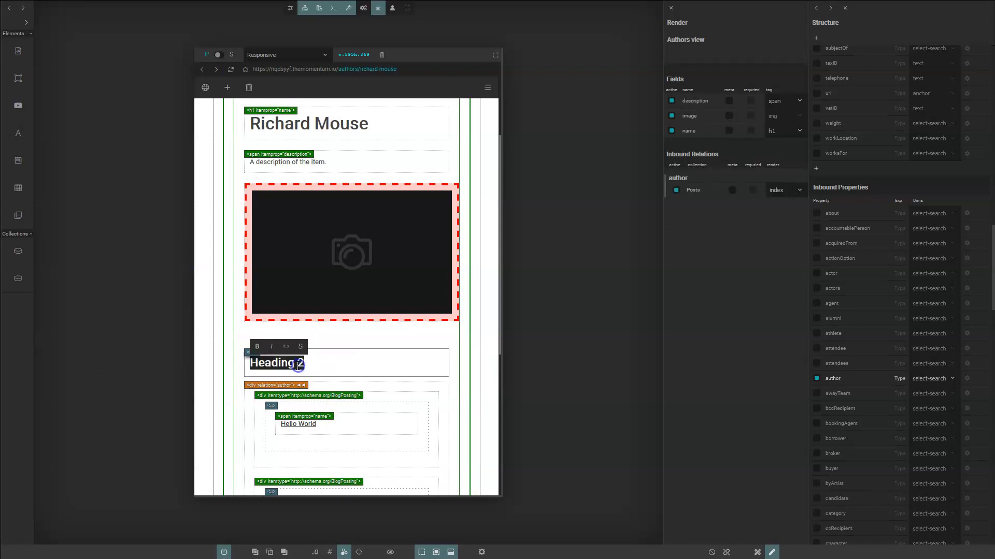
type("Latest Articles")
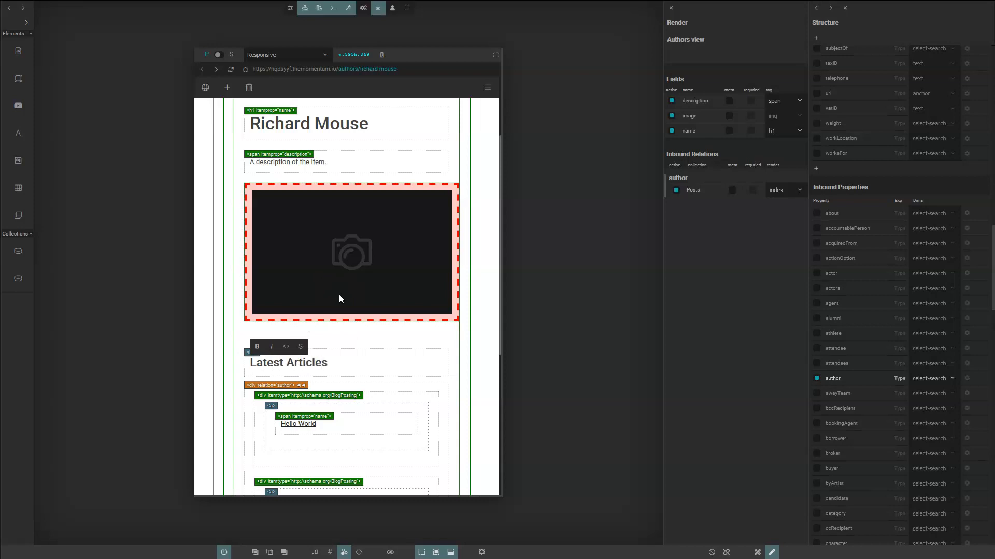
left_click(360, 337)
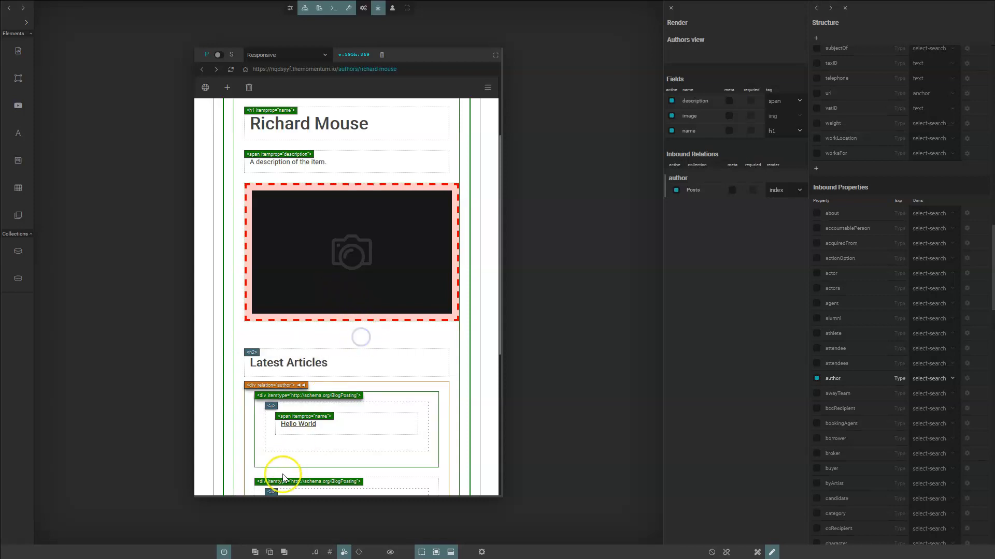
left_click(226, 556)
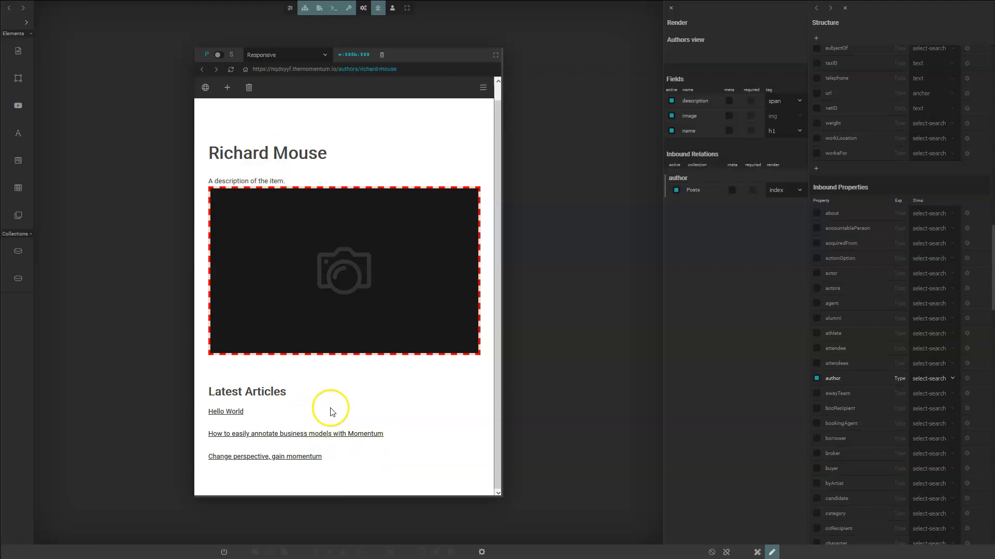
- Go from Hello World to the author page, then to the 'How to easily annotate…' post, with edit mode on
left_click(234, 411)
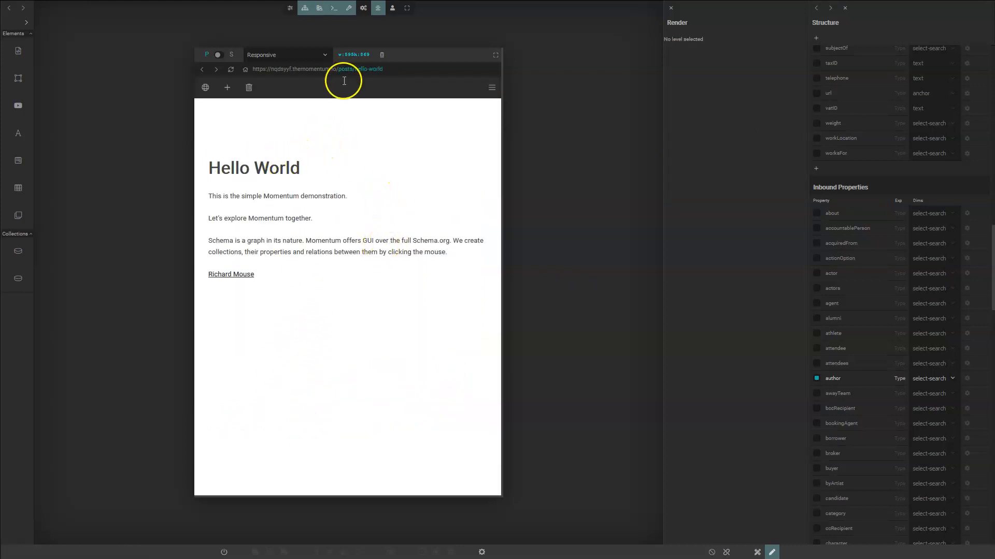
left_click(239, 276)
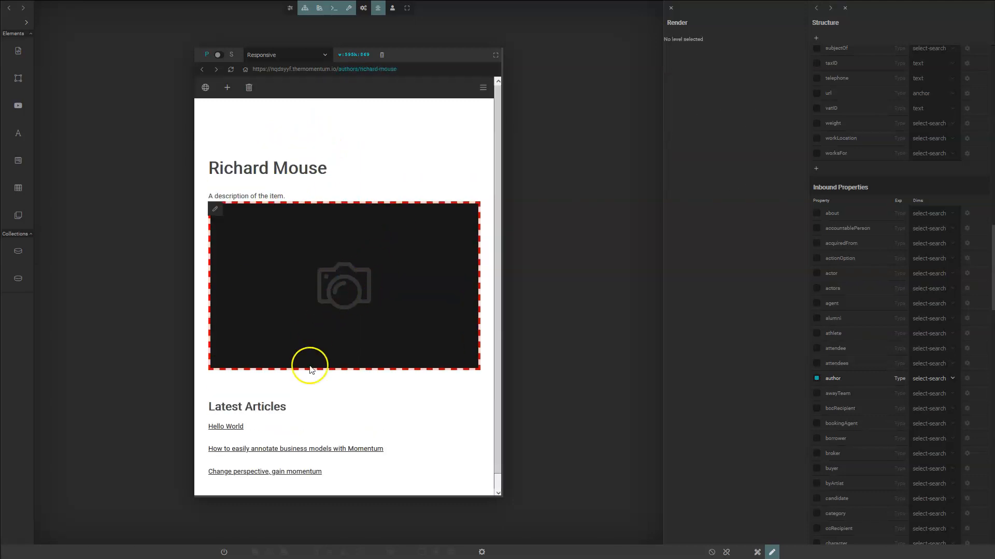
left_click(301, 450)
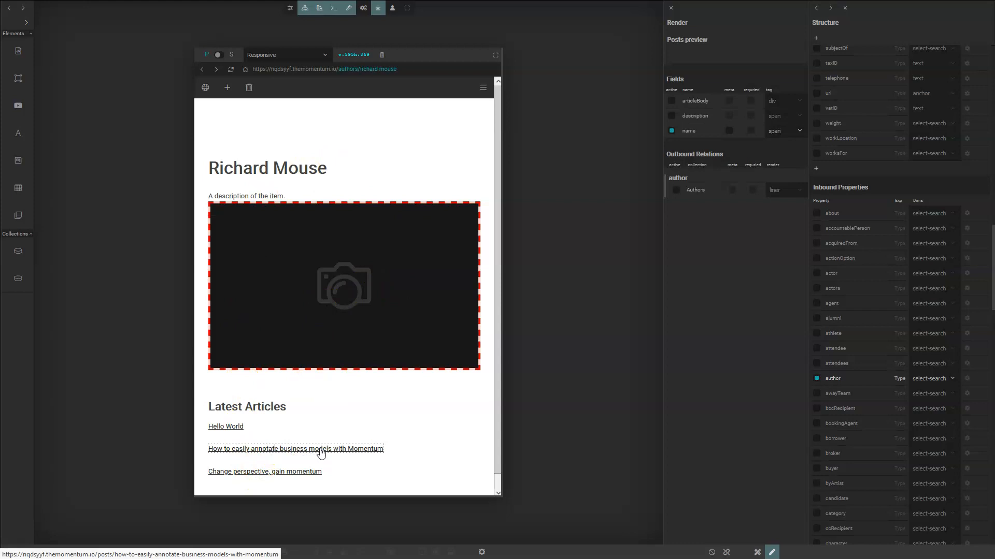
left_click(321, 451)
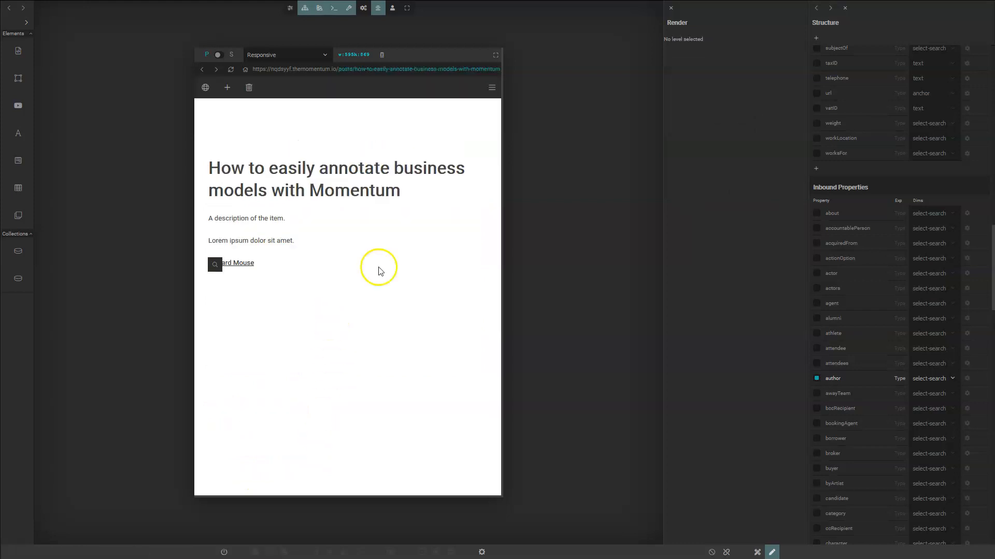
left_click(223, 552)
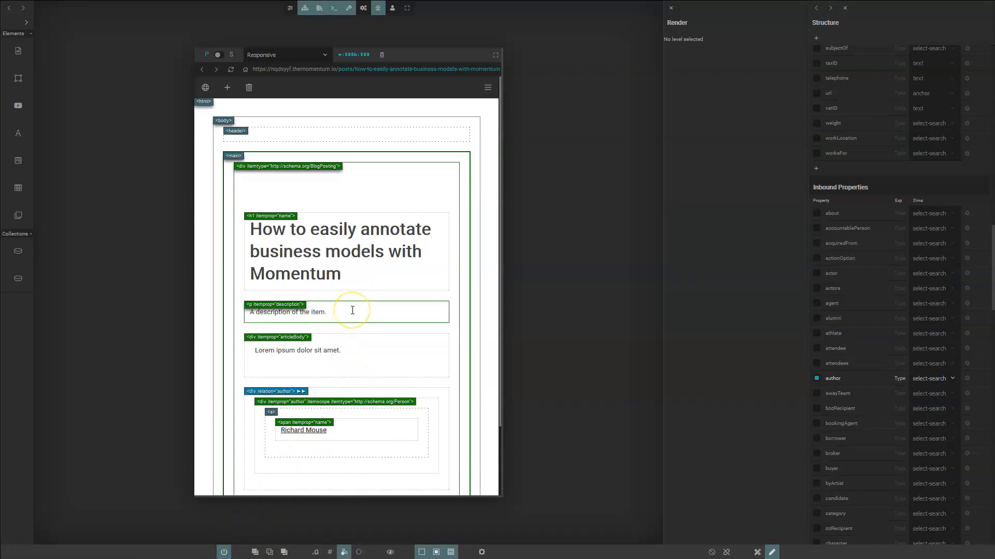